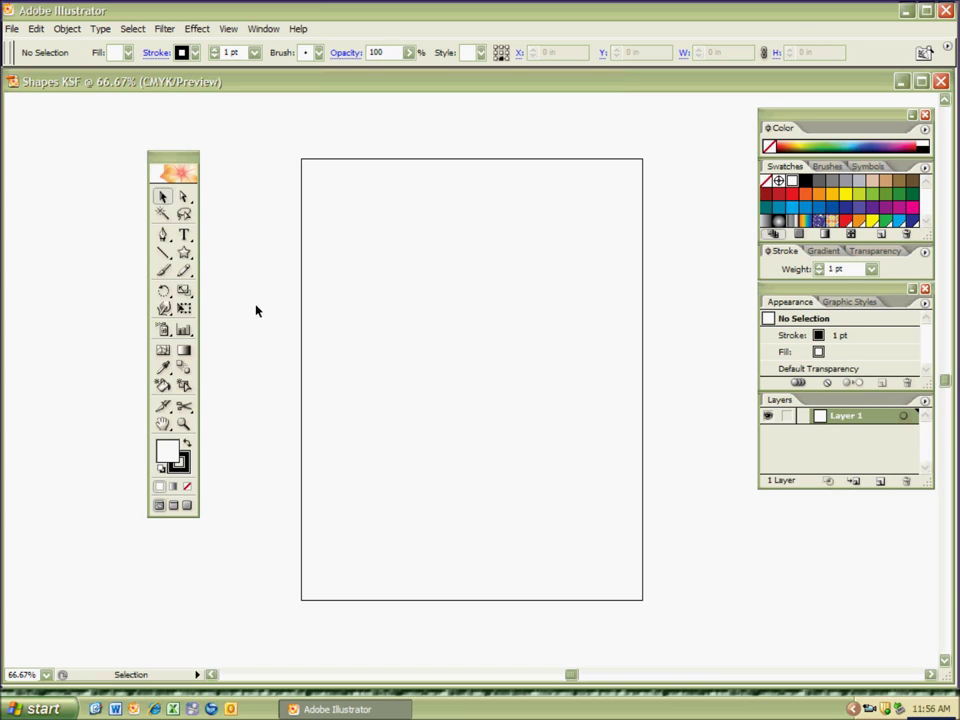
Step: Detach the shape tools into a floating palette above the artboard and choose the Star tool
left_click(184, 255)
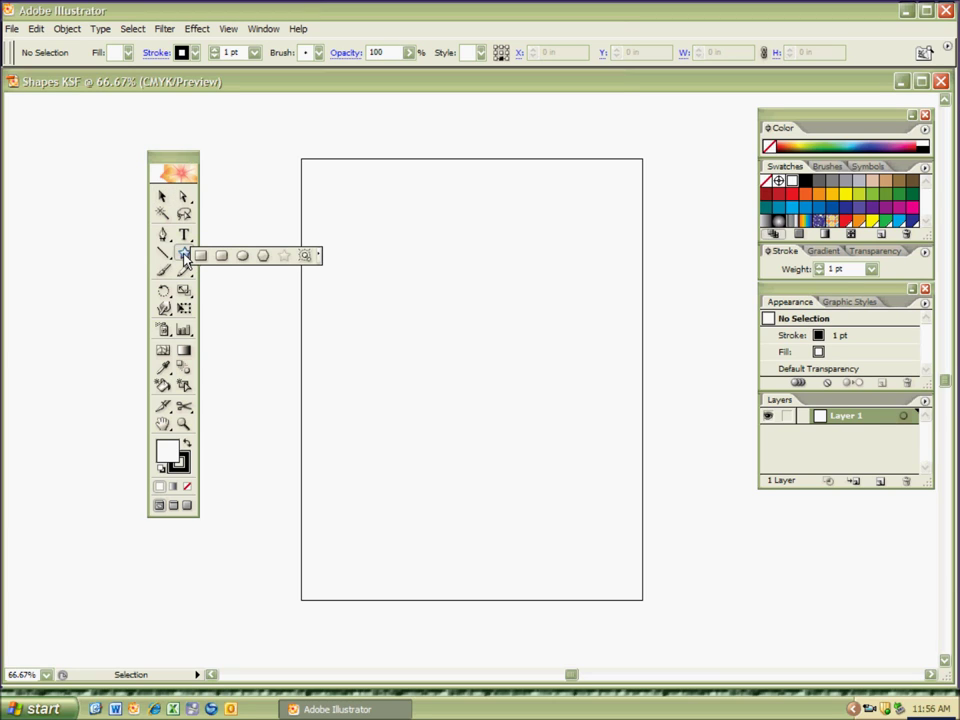
left_click(321, 262)
left_click_drag(280, 259, 496, 125)
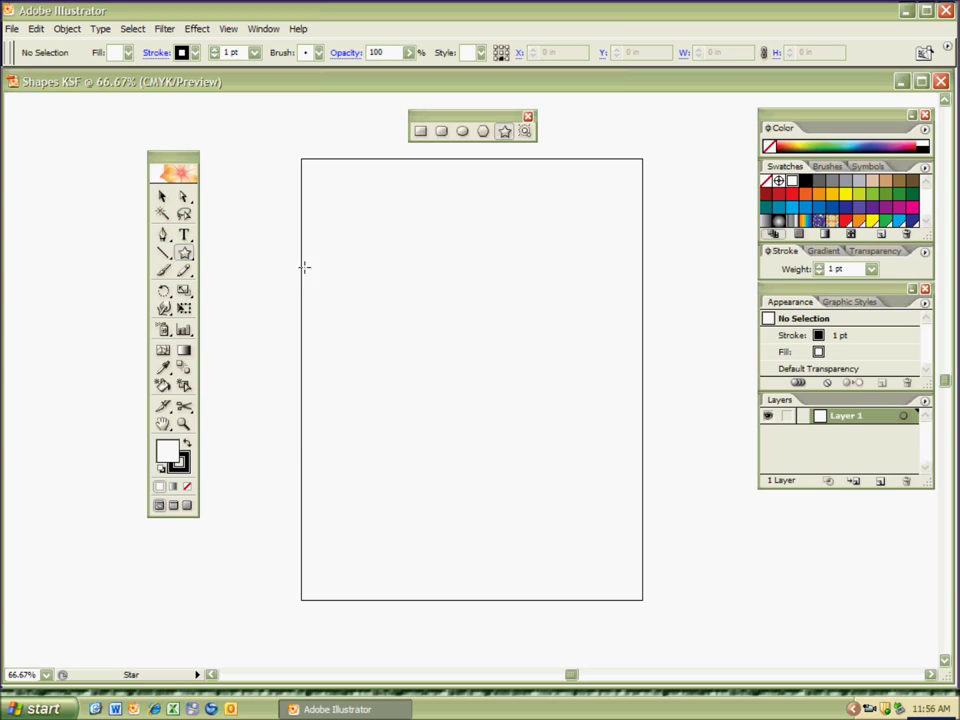
left_click(506, 133)
Step: Set the fill to none and the stroke colour to bright red
left_click(187, 486)
left_click(186, 469)
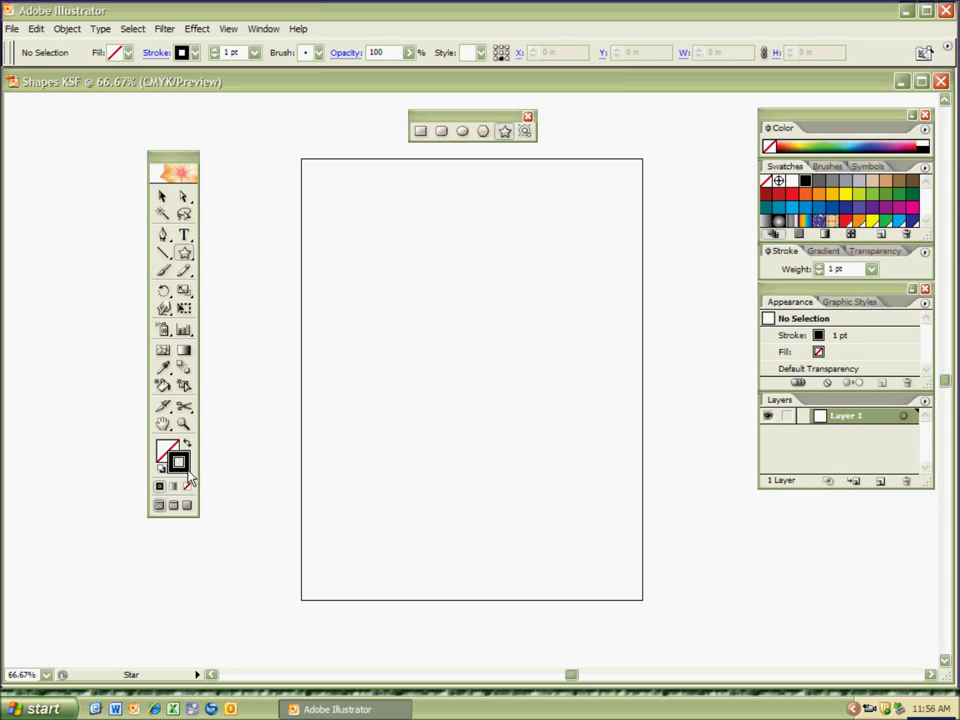
left_click(792, 194)
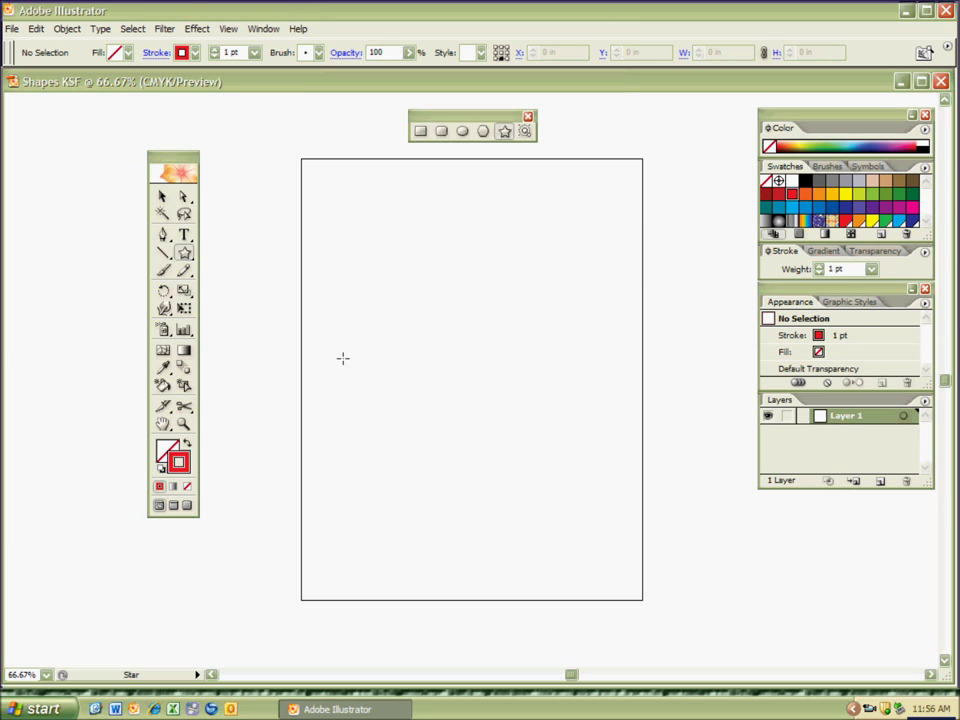
Step: Draw a star about 5.07 in wide on the upper artboard while raising and lowering its number of points, and delete it
left_click_drag(456, 324, 497, 416)
key("Up")
key("Up")
key("Up")
key("Up")
key("Up")
key("Up")
key("Up")
key("Up")
key("Up")
key("Up")
key("Up")
key("Up")
key("Up")
key("Up")
key("Up")
key("Up")
key("Down")
key("Down")
key("Down")
key("Down")
key("Down")
key("Down")
key("Down")
key("Down")
key("Down")
key("Down")
key("Down")
key("Down")
key("Down")
key("Down")
key("Down")
key("Down")
key("Down")
key("Down")
key("Down")
key("Down")
key("Up")
key("Up")
key("Up")
key("Up")
key("Up")
key("Up")
key("Up")
key("Up")
key("Up")
key("Up")
key("Up")
key("Up")
key("Up")
key("Up")
key("Up")
key("Up")
key("Up")
key("Up")
key("Up")
key("Up")
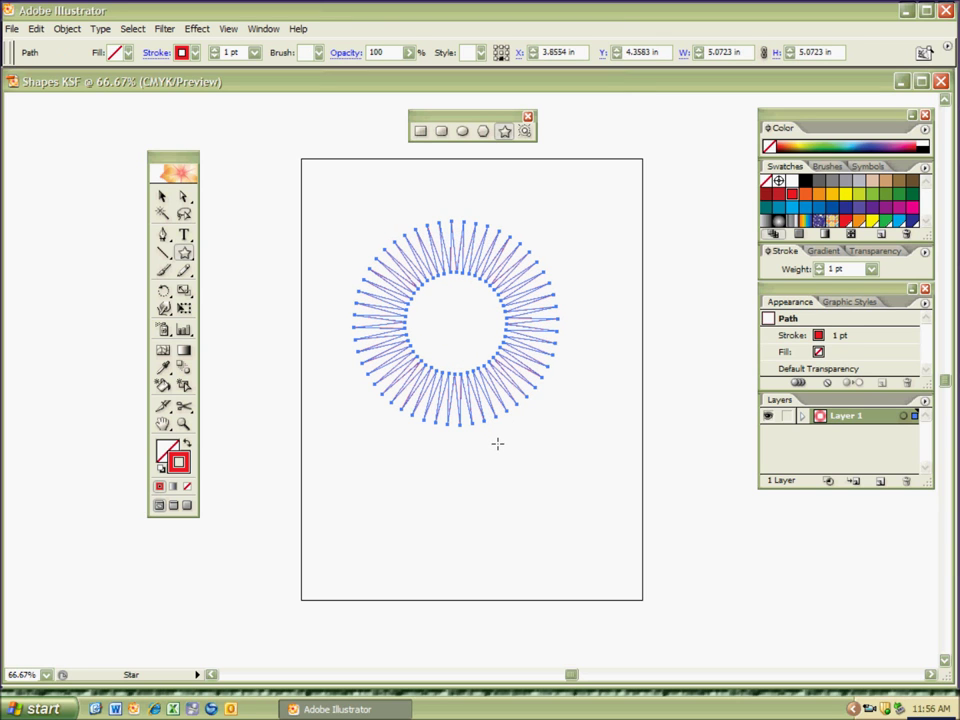
key("Delete")
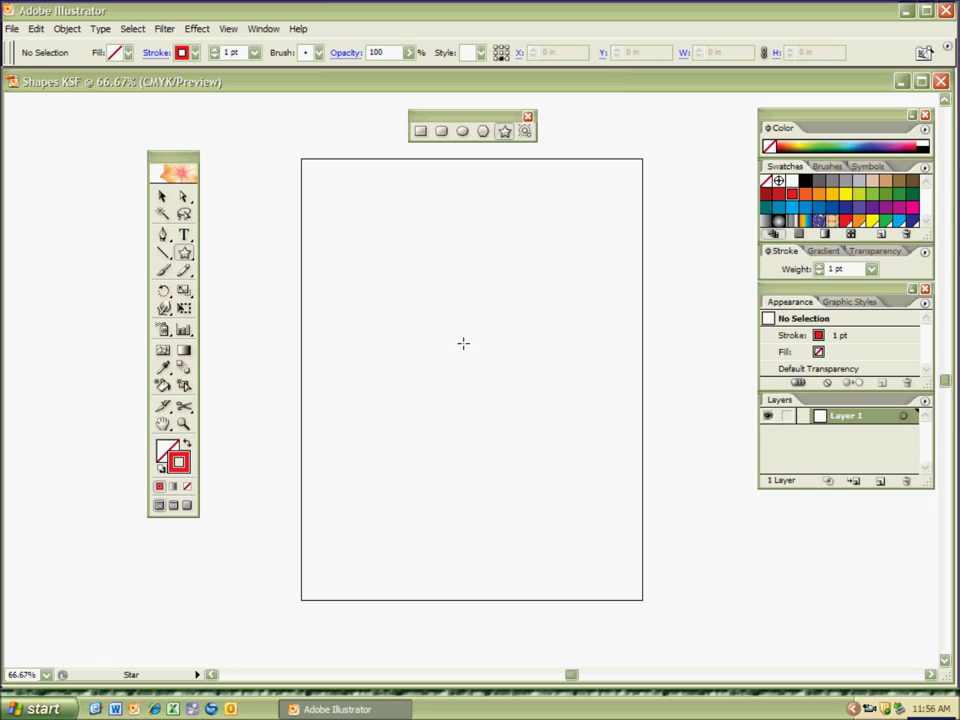
Step: Set the Star tool to 8 points by creating a star through its options, and undo the placed star
left_click(463, 346)
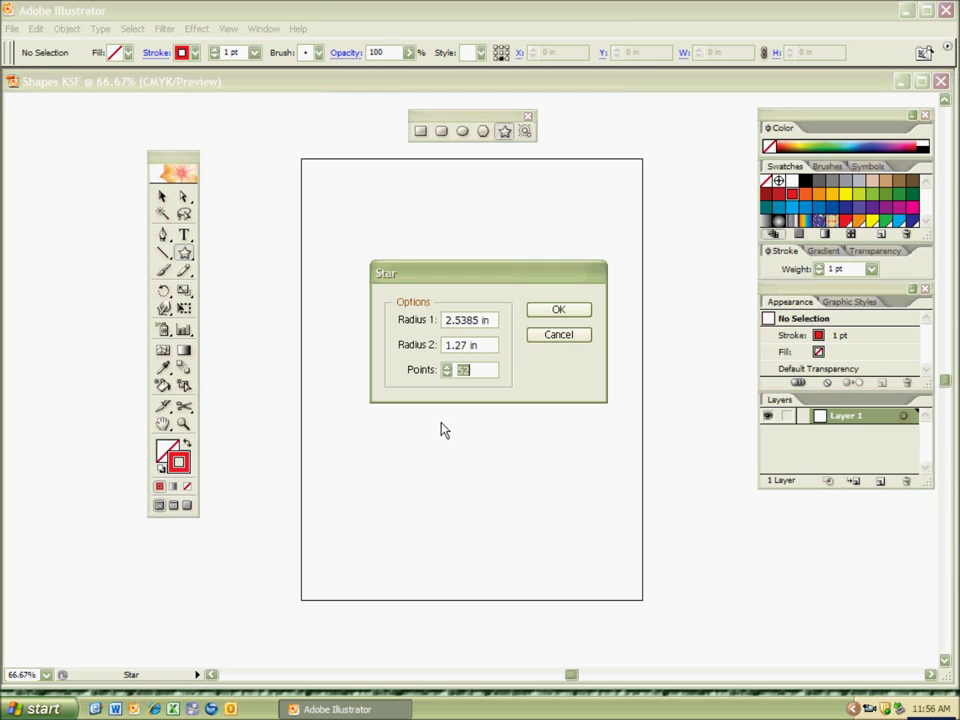
type("8")
left_click(558, 313)
key("ctrl+z")
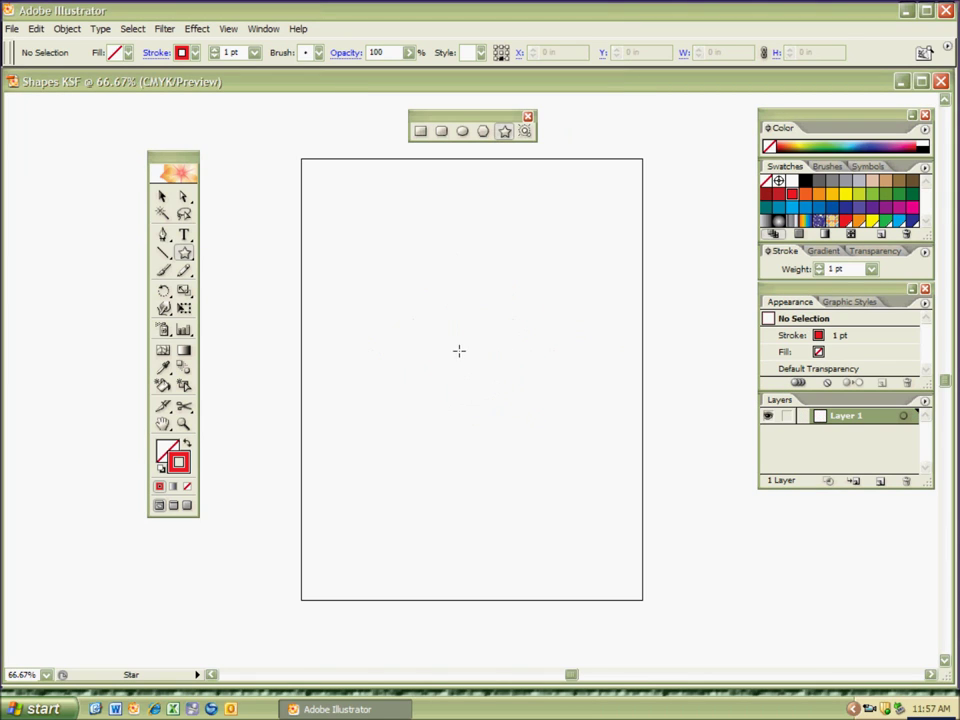
Step: Draw a continuous series of rotating, growing red eight-point stars that forms a flower almost as wide as the artboard, and deselect it
left_click_drag(456, 349, 503, 444)
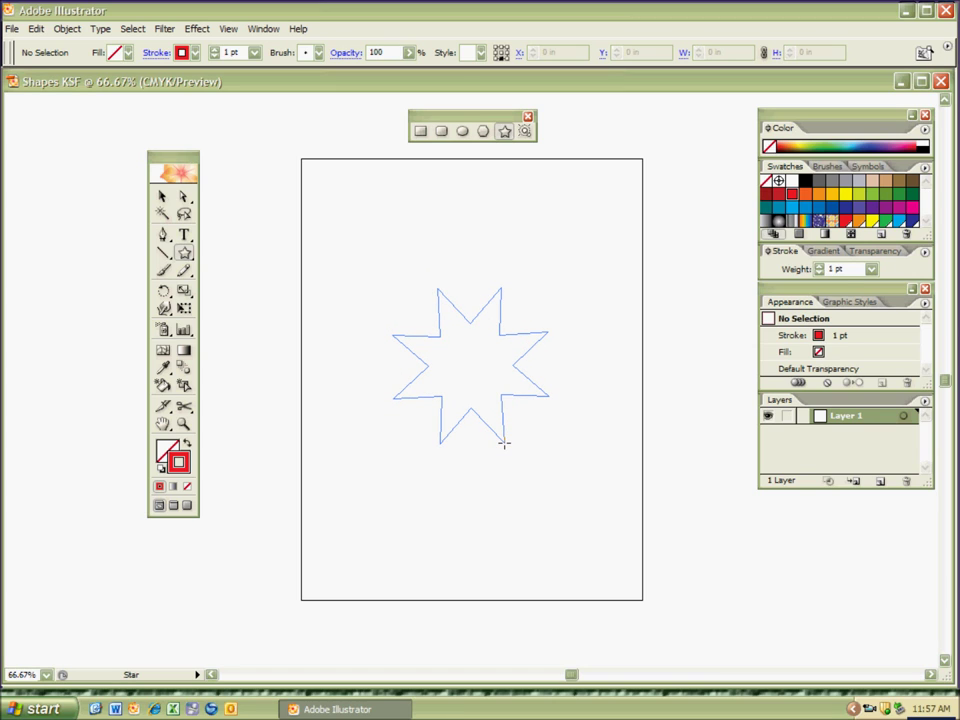
left_click_drag(504, 443, 508, 442)
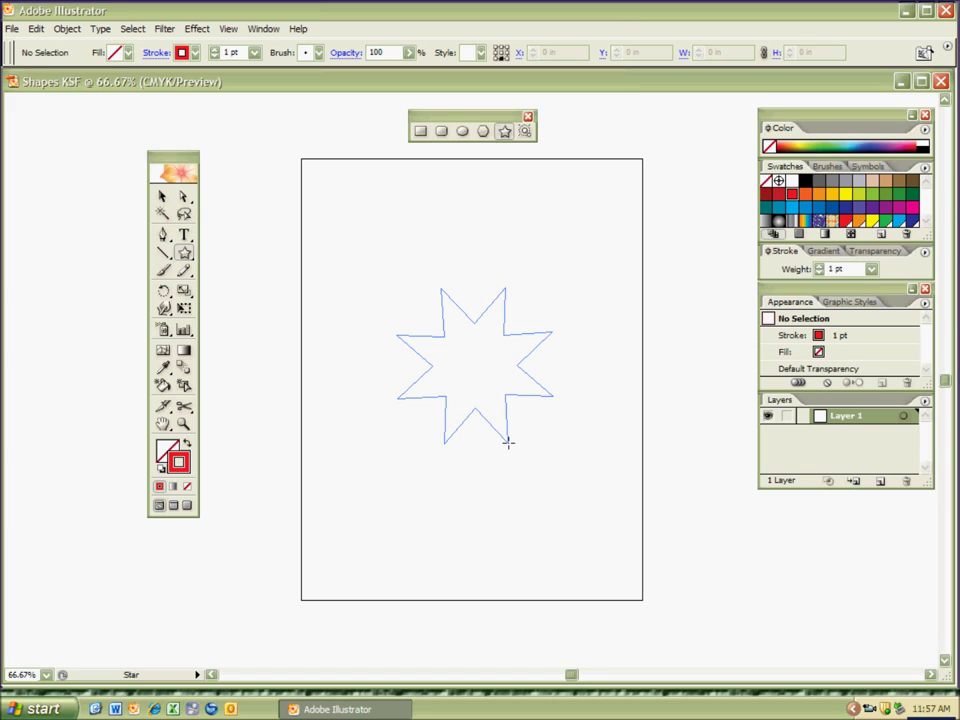
left_click_drag(508, 442, 509, 438)
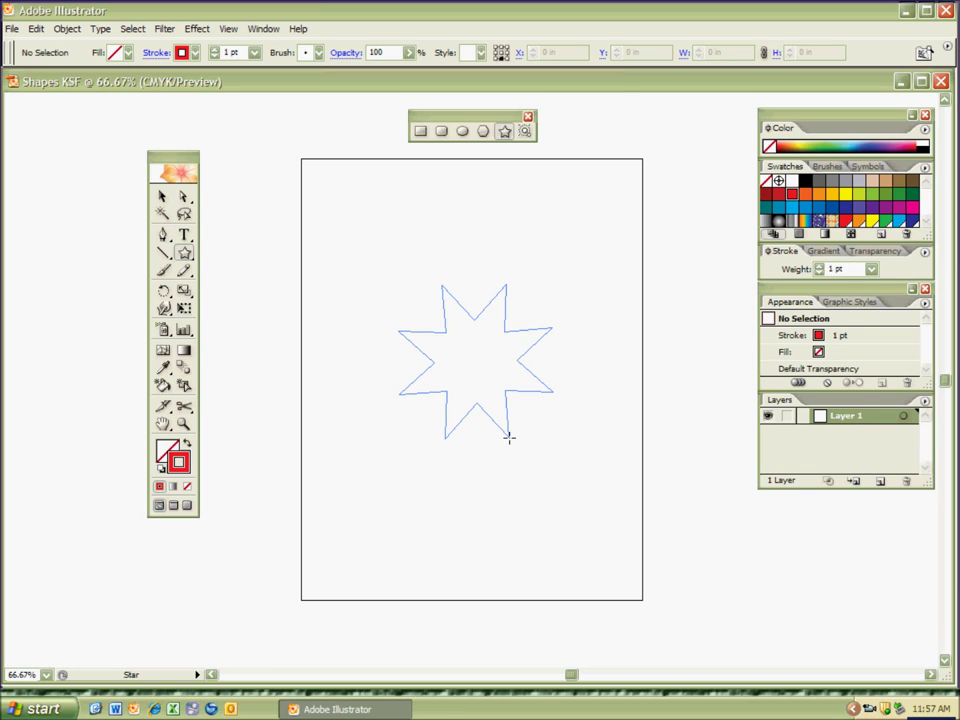
left_click_drag(509, 437, 509, 437)
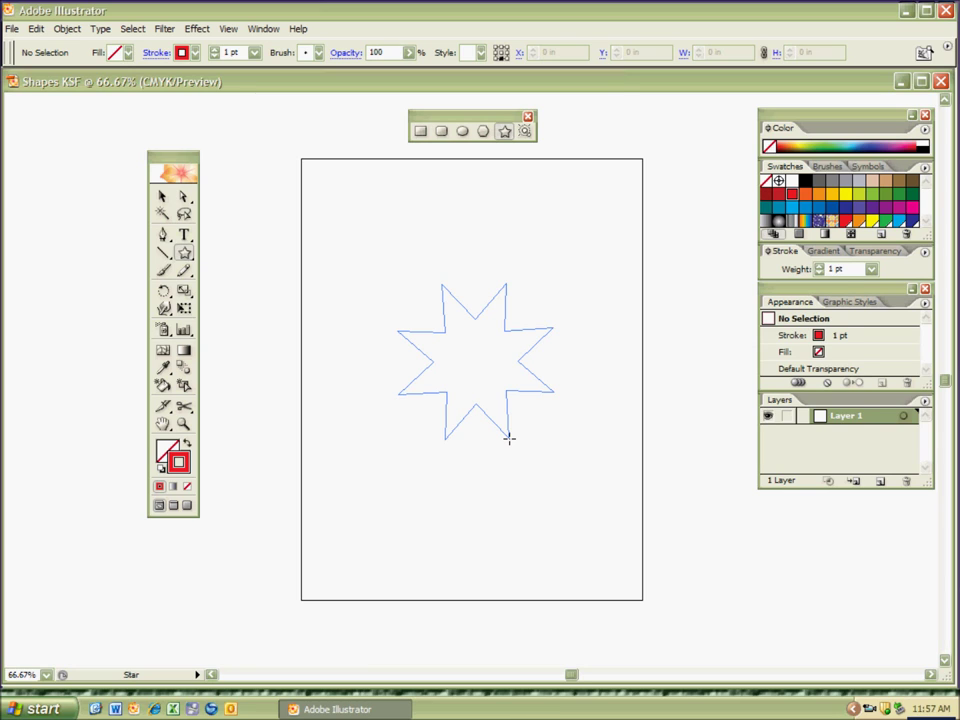
left_click_drag(509, 437, 508, 436)
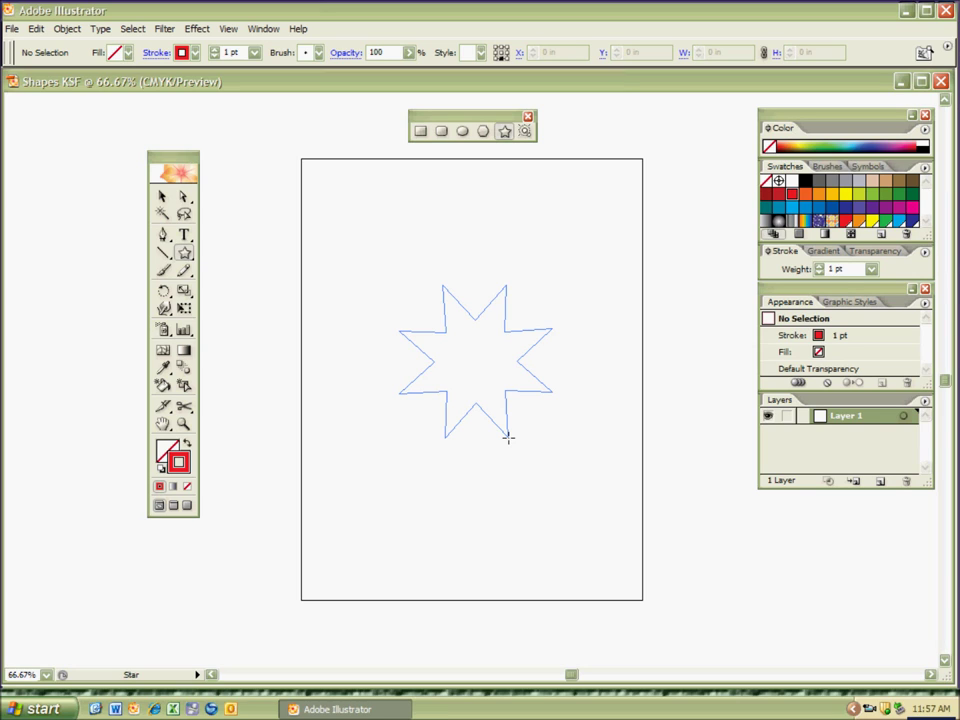
mouse_move(508, 436)
left_mouse_down()
mouse_move(594, 452)
mouse_move(617, 442)
mouse_move(635, 427)
mouse_move(634, 362)
left_mouse_up()
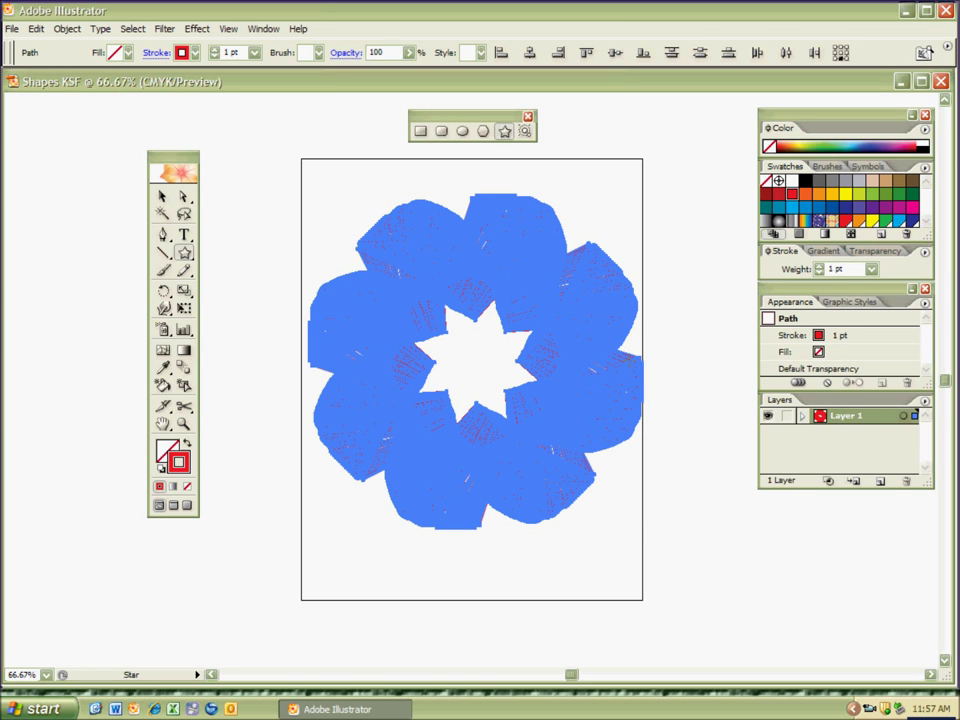
key("ctrl+shift+a")
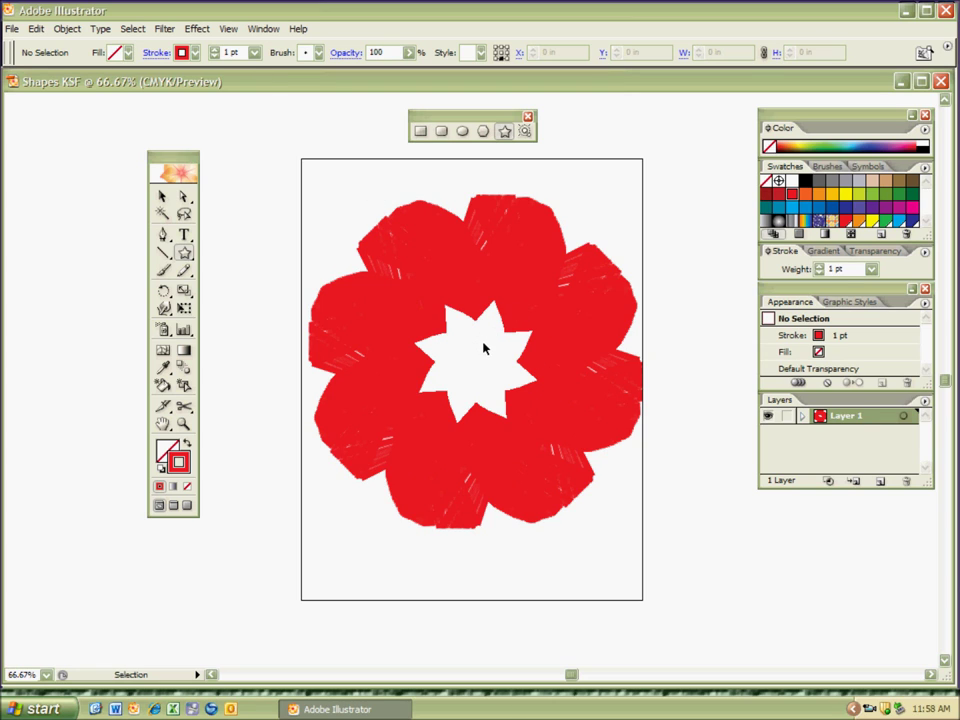
Step: Set the stroke weight of all the flower's star paths to 0.25 pt and deselect them
key("ctrl+a")
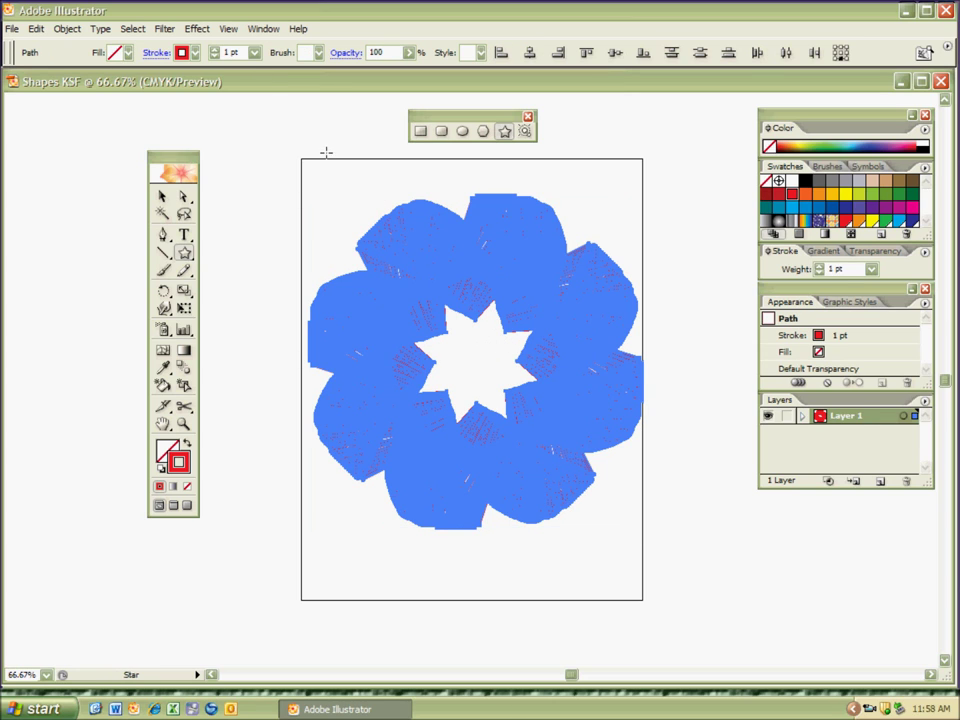
left_click(255, 52)
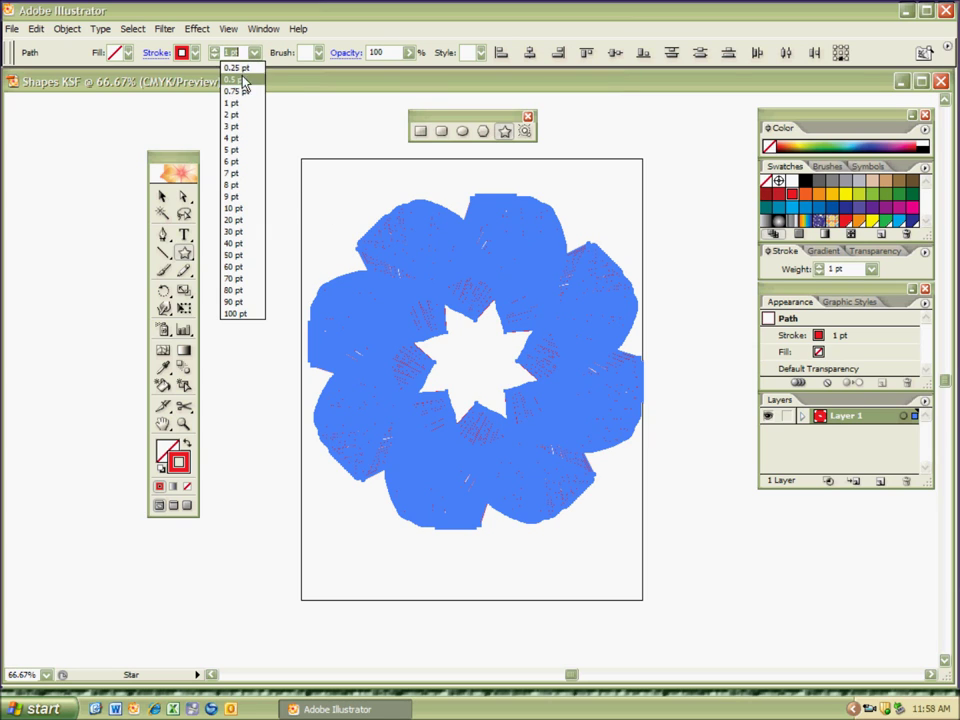
left_click(238, 68)
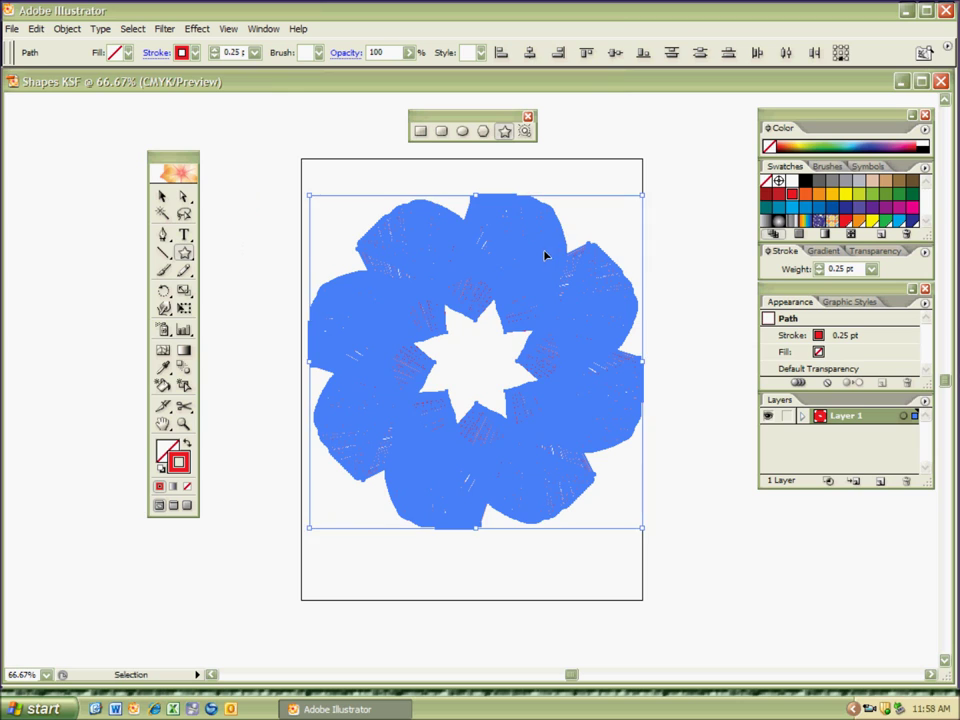
key("ctrl+shift+a")
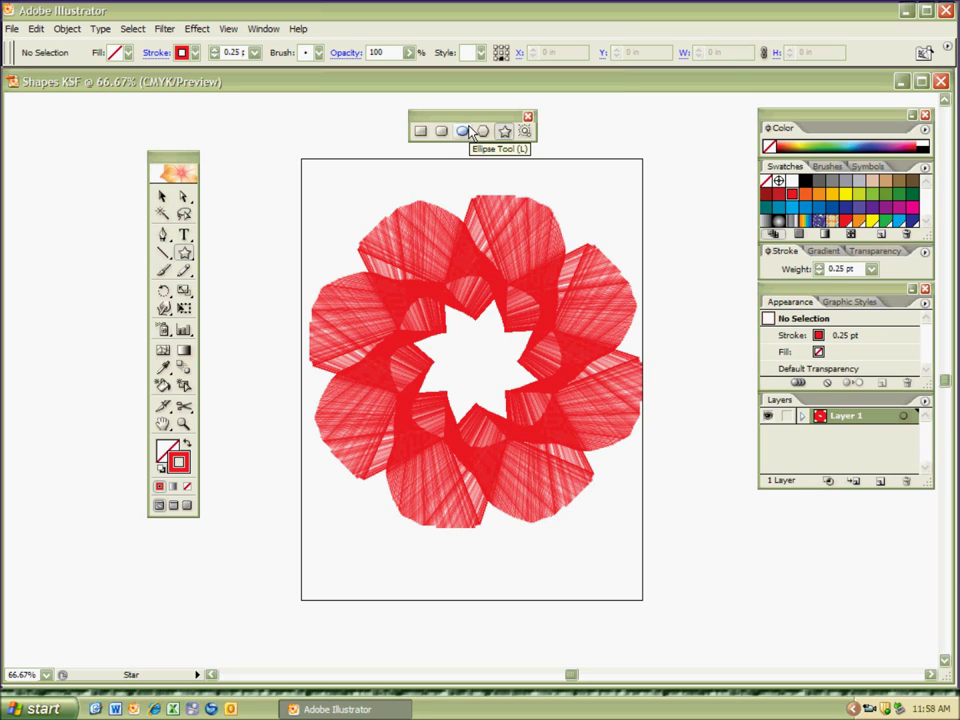
Step: Draw a series of concentric yellow circles with the Ellipse tool from the flower's centre outward, and deselect them
key("l")
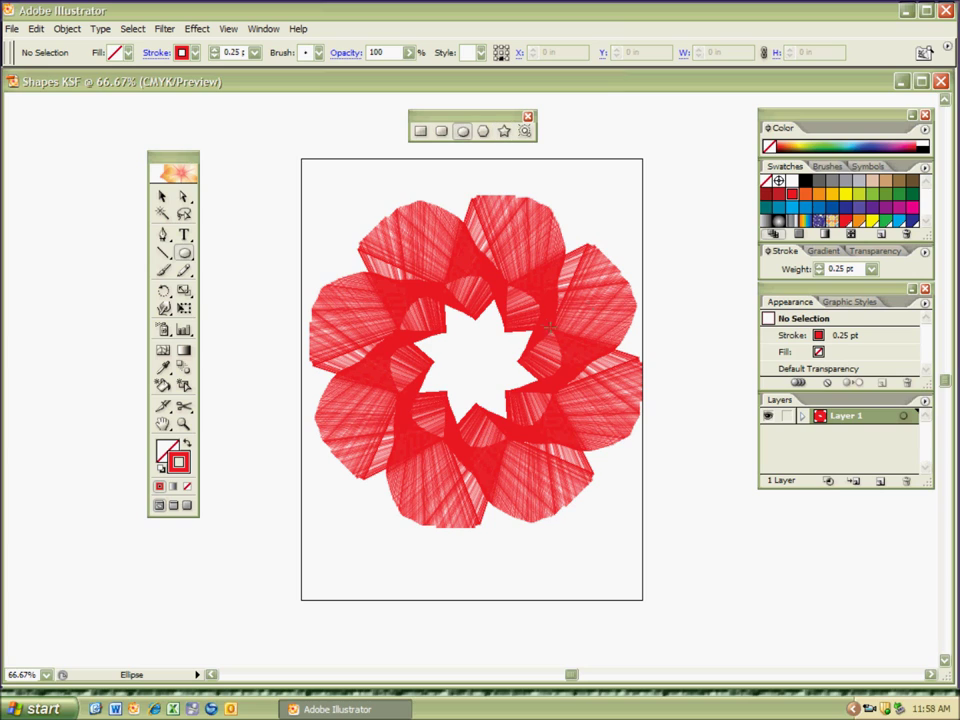
left_click(845, 194)
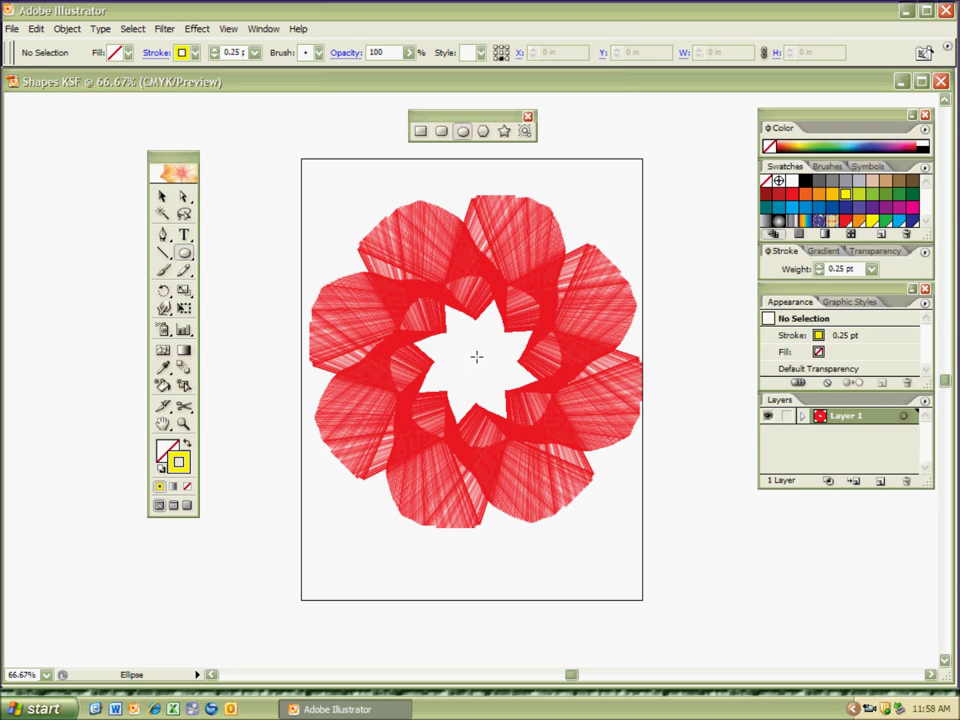
left_click_drag(477, 357, 389, 281)
key("grave")
left_click_drag(388, 281, 387, 276)
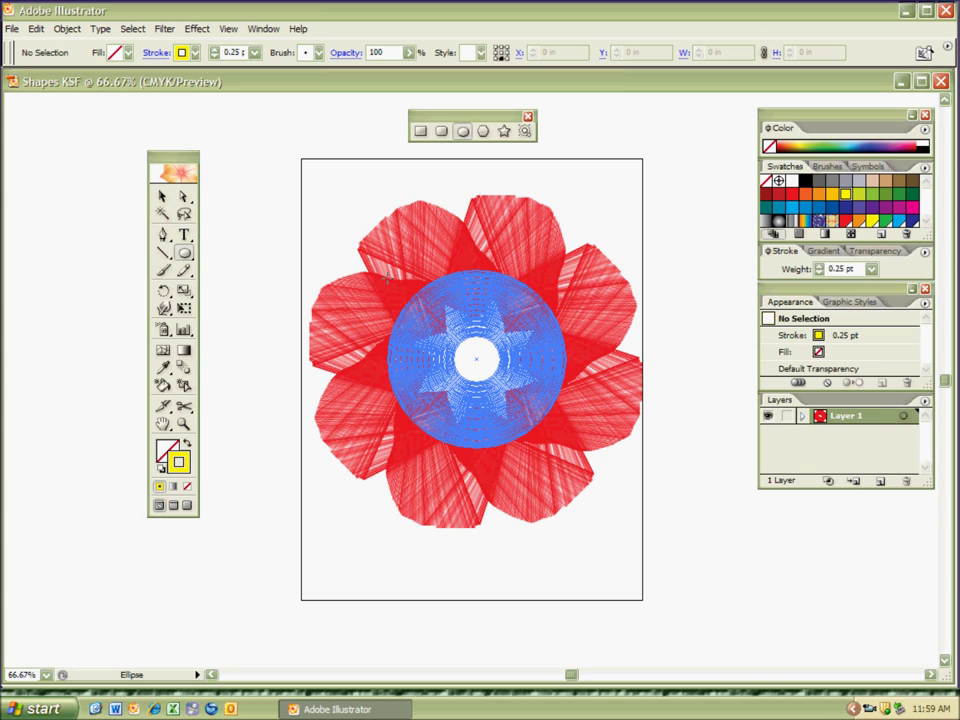
left_click_drag(388, 280, 381, 274)
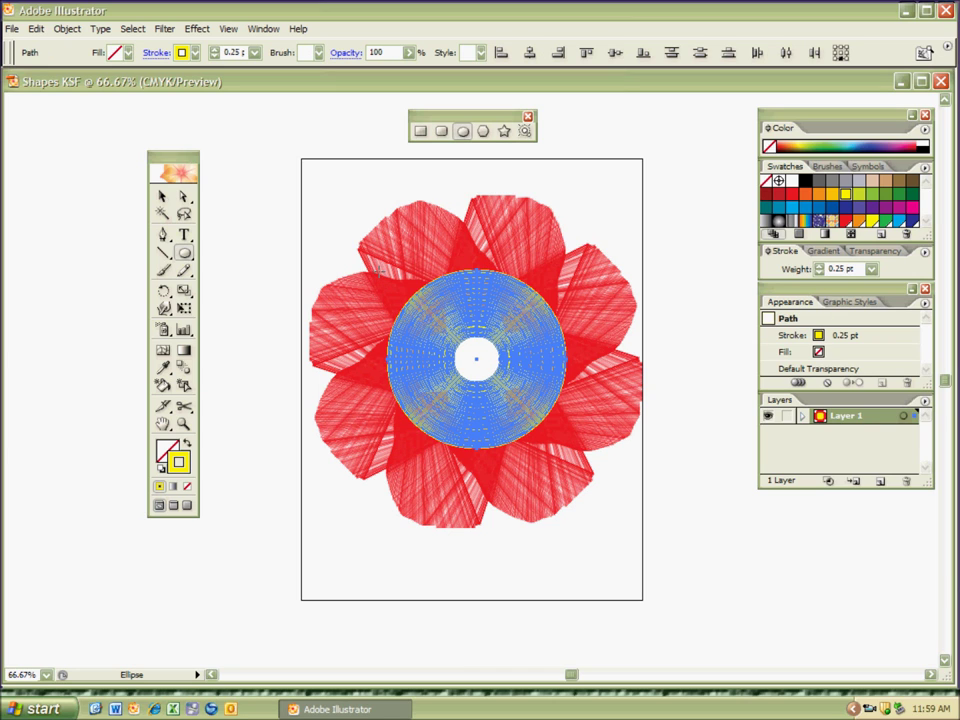
key("ctrl+shift+a")
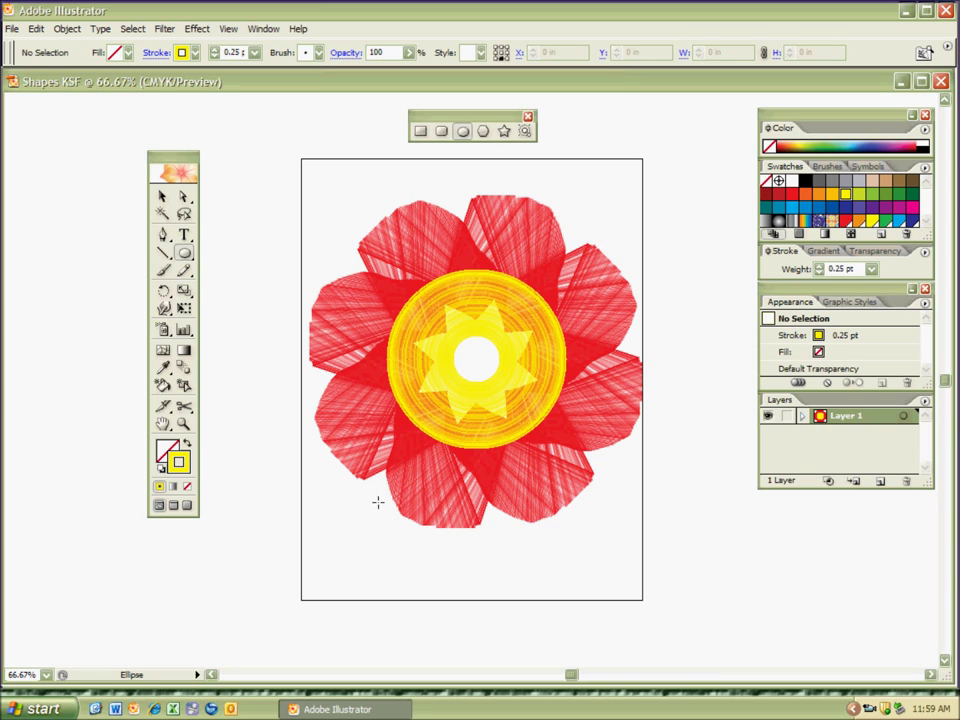
Step: Clear the flower from the artboard and trace a winding trail of repeated yellow eight-point stars from its upper-left to lower-right area
key("ctrl+a")
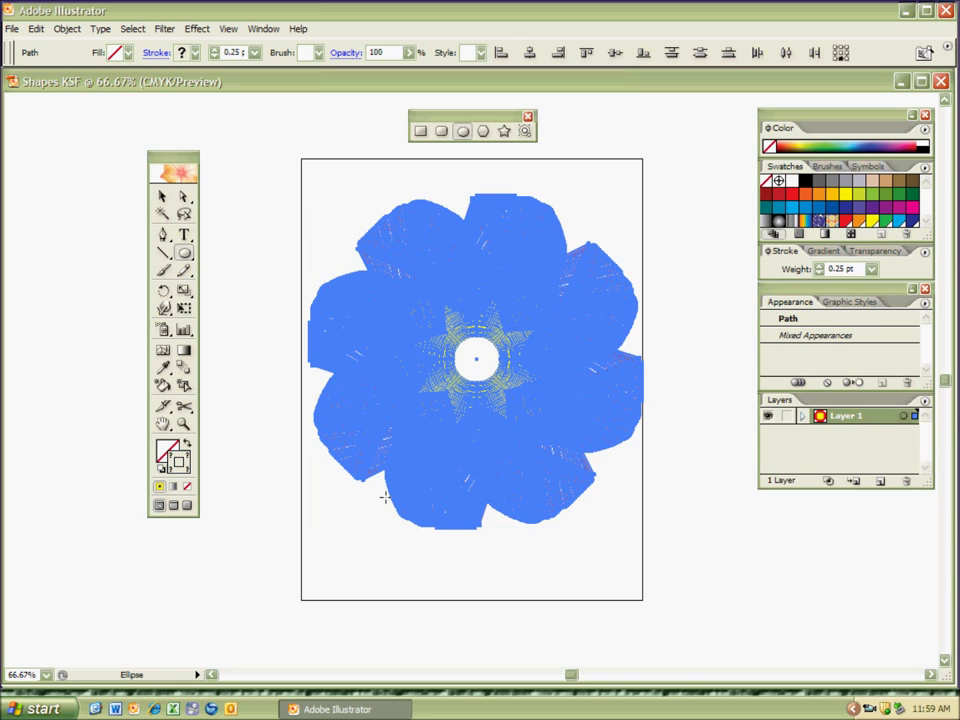
key("Delete")
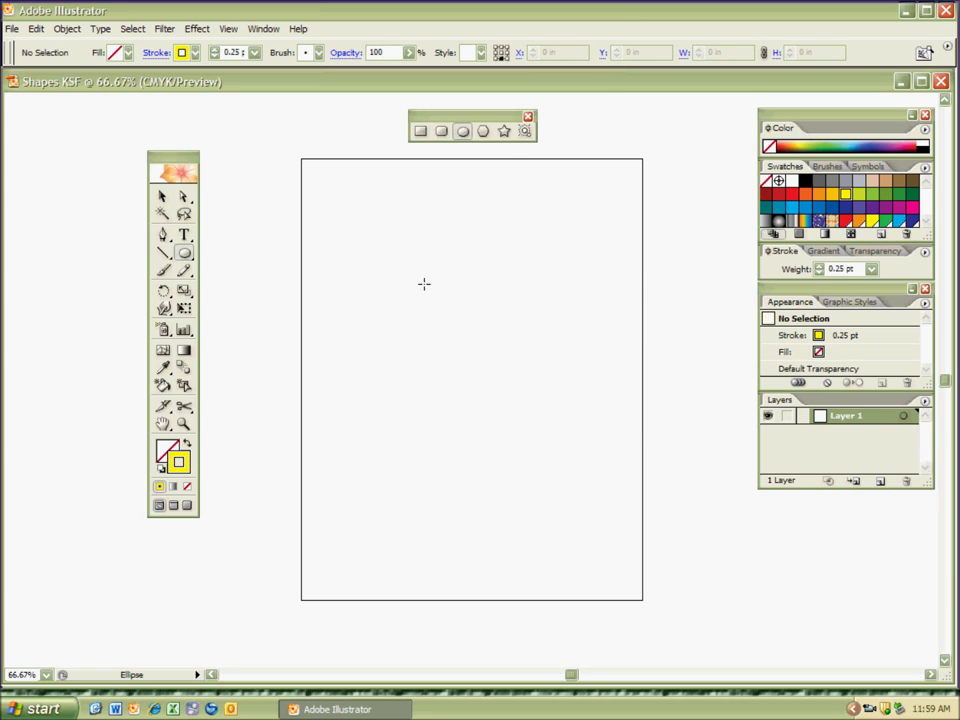
left_click(504, 131)
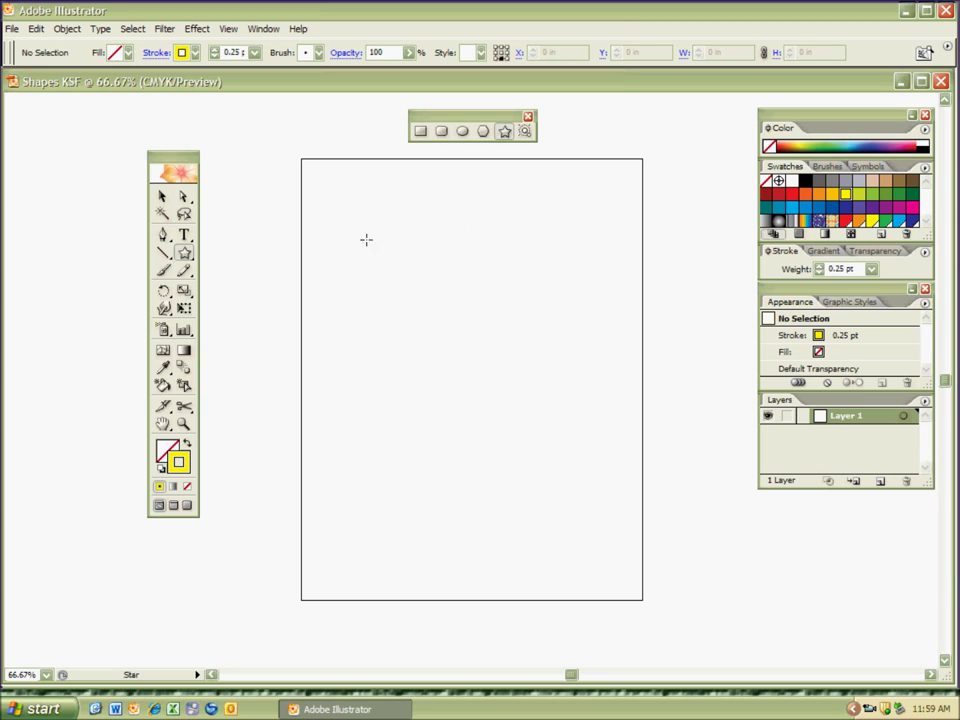
left_click_drag(368, 235, 383, 280)
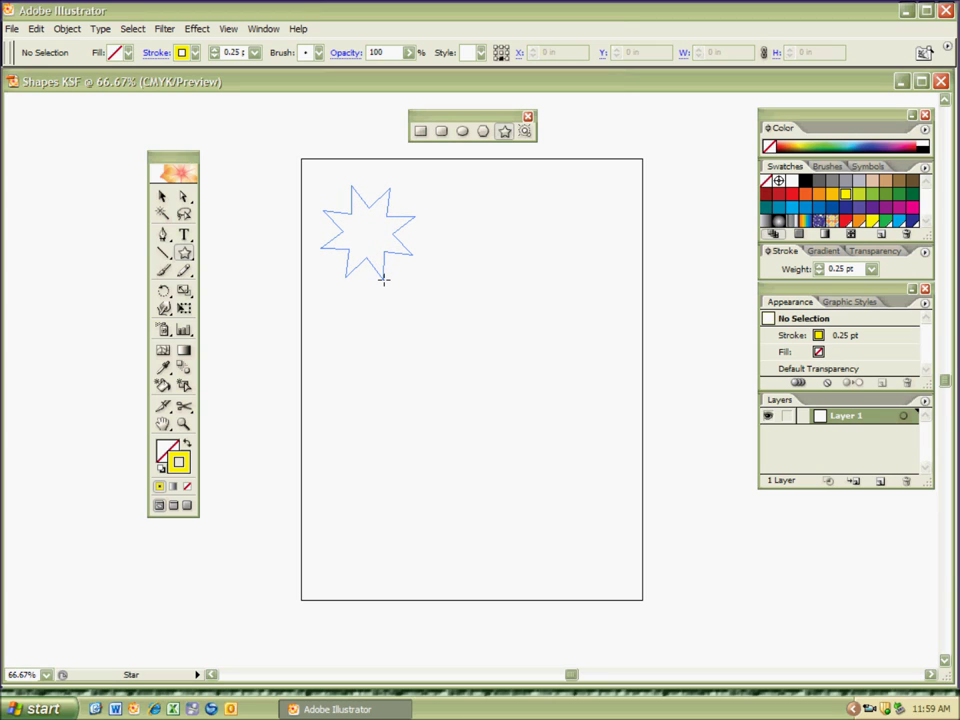
left_click_drag(383, 280, 386, 282)
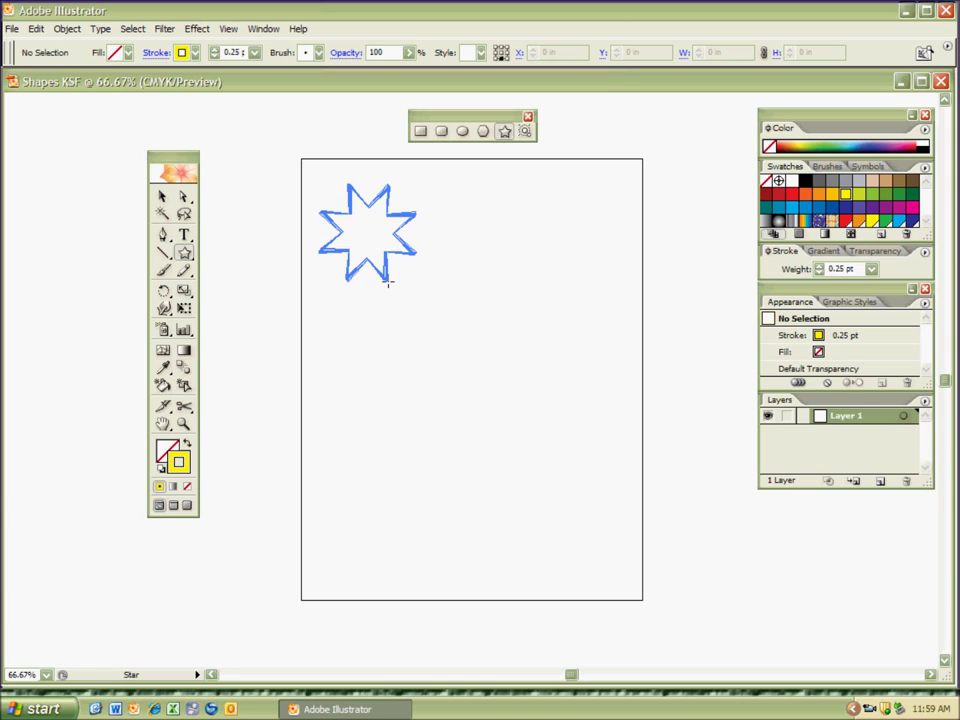
mouse_move(385, 283)
left_mouse_down()
mouse_move(561, 286)
mouse_move(597, 325)
mouse_move(600, 348)
mouse_move(578, 395)
mouse_move(402, 437)
mouse_move(384, 458)
mouse_move(379, 496)
mouse_move(406, 529)
mouse_move(451, 548)
mouse_move(574, 567)
left_mouse_up()
key("ctrl")
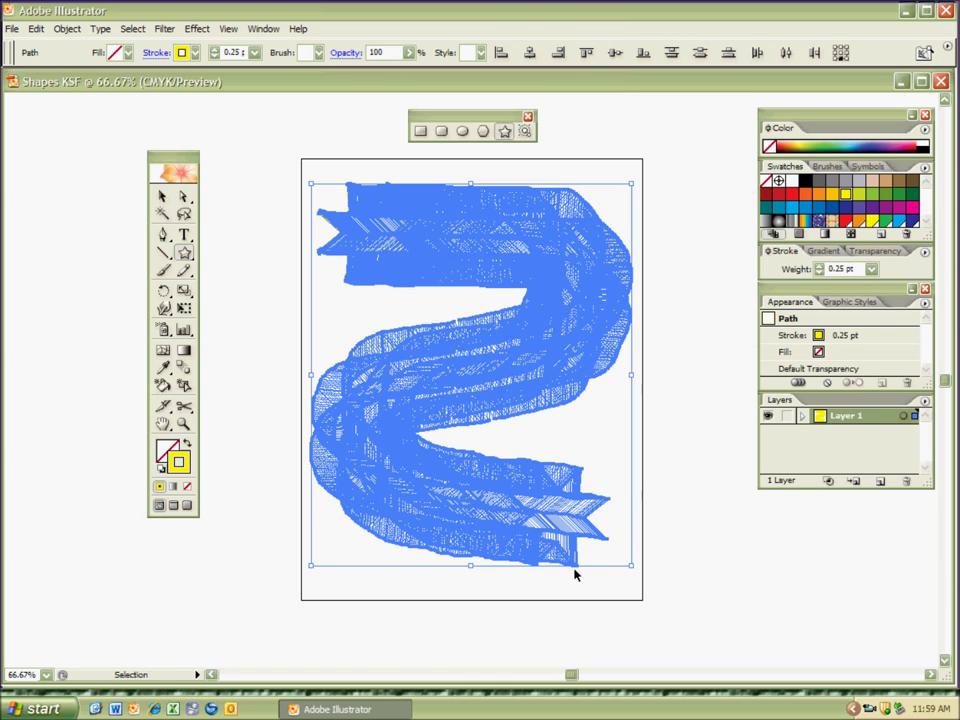
left_click(575, 571, "ctrl")
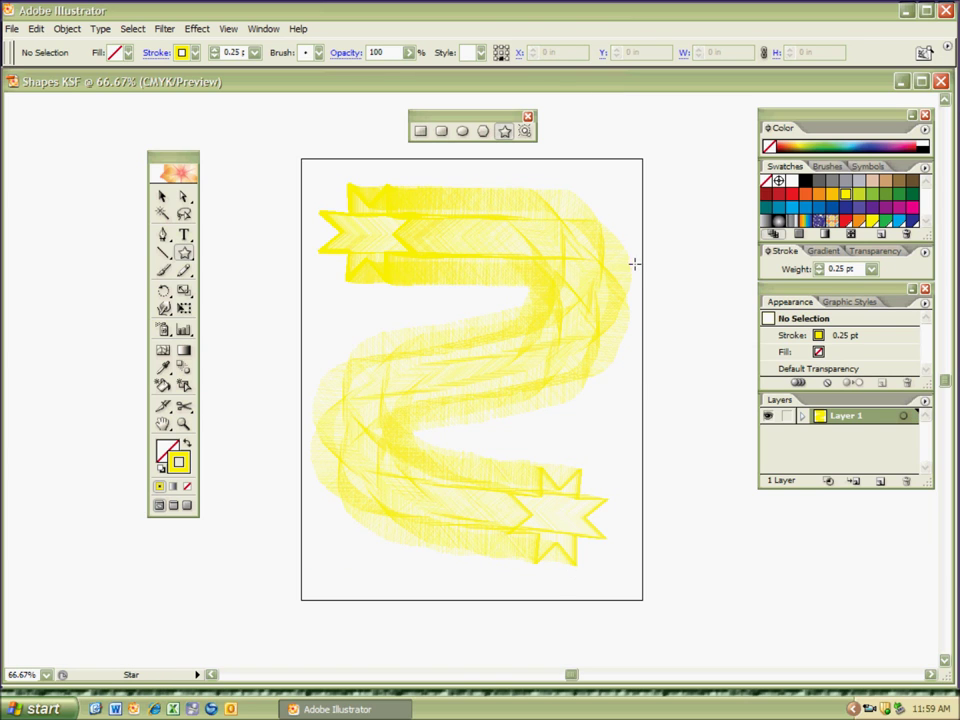
Step: Delete the whole star trail and set the fill colour to dark red
key("ctrl+a")
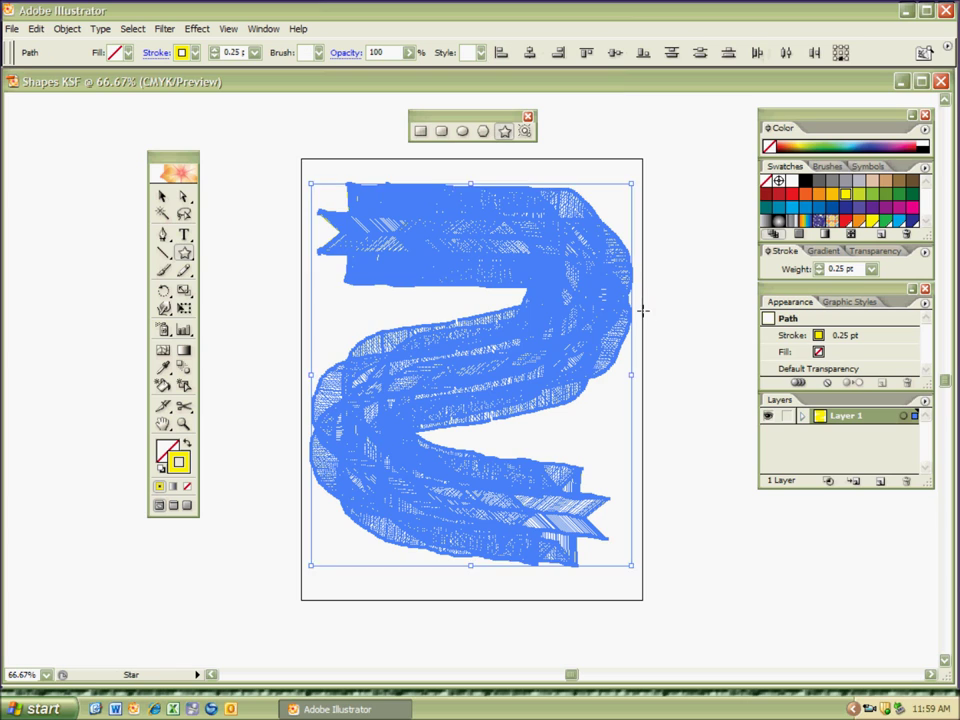
key("Delete")
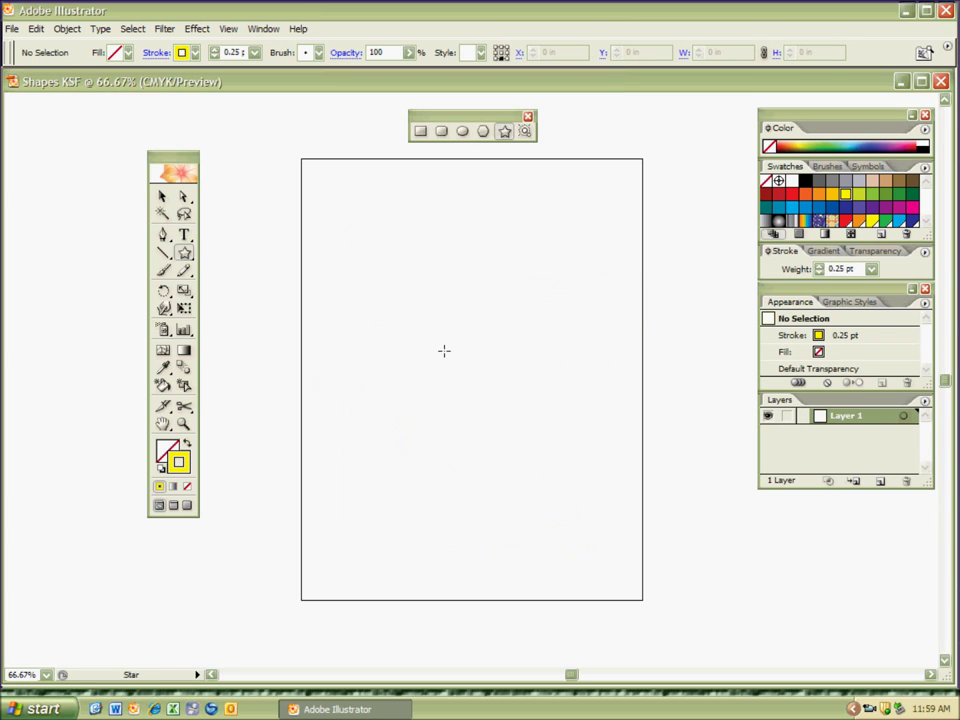
key("x")
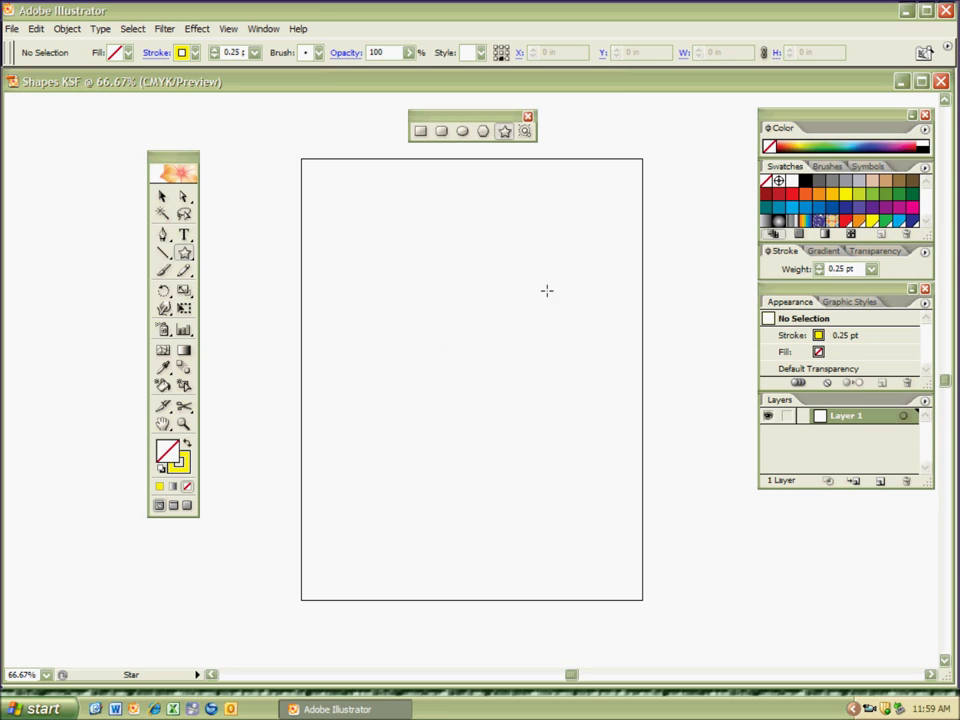
left_click(767, 193)
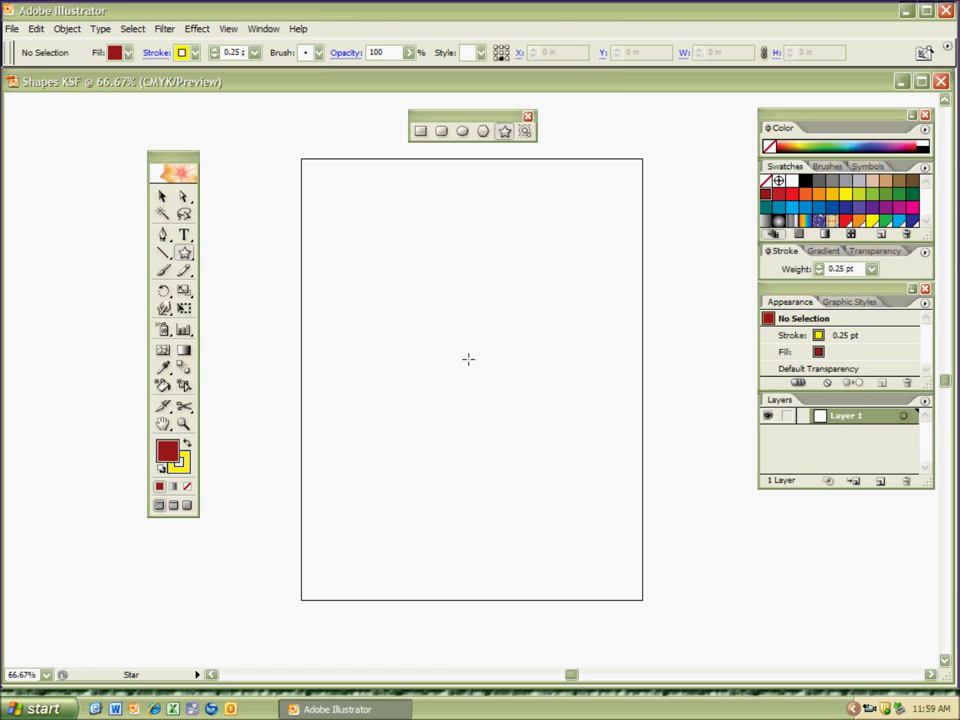
Step: Draw a spiralling flower of repeated dark red eight-point stars with a 0.25 pt yellow stroke, deselect it and inspect its centre up close
left_click_drag(469, 353, 530, 507)
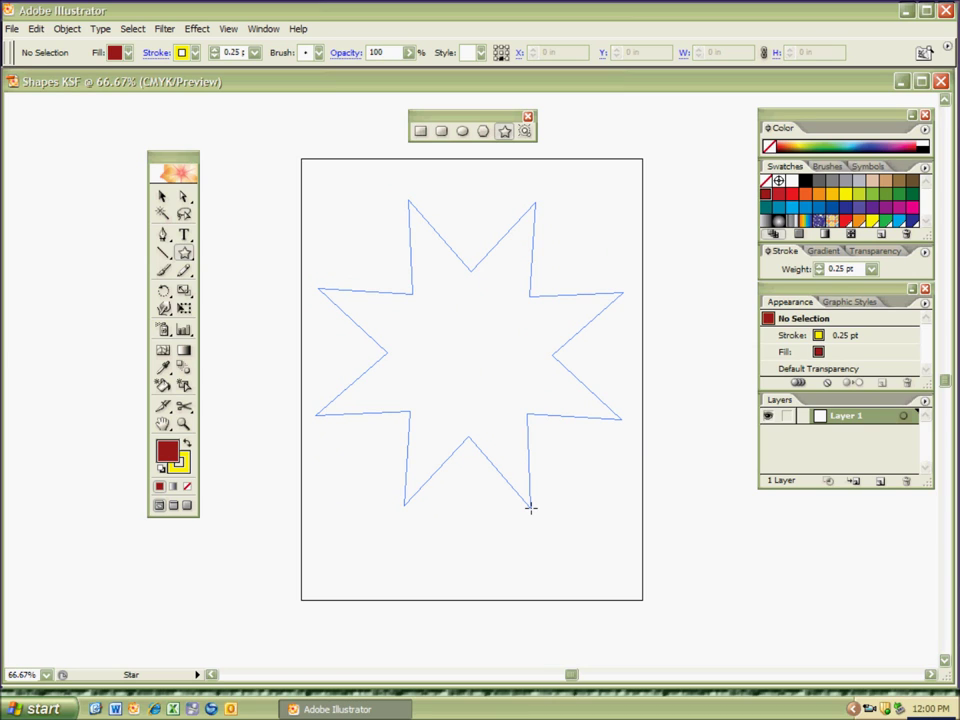
key("grave")
mouse_move(530, 508)
left_mouse_down()
mouse_move(497, 425)
mouse_move(527, 384)
mouse_move(529, 351)
mouse_move(492, 315)
mouse_move(442, 339)
left_mouse_up()
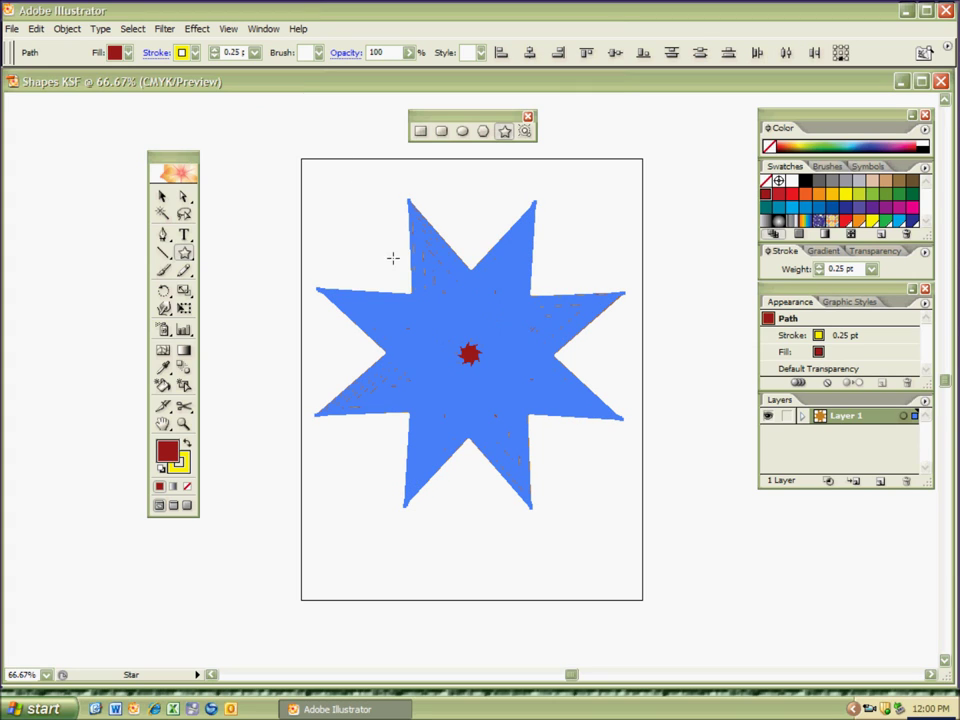
left_click(366, 279, "ctrl")
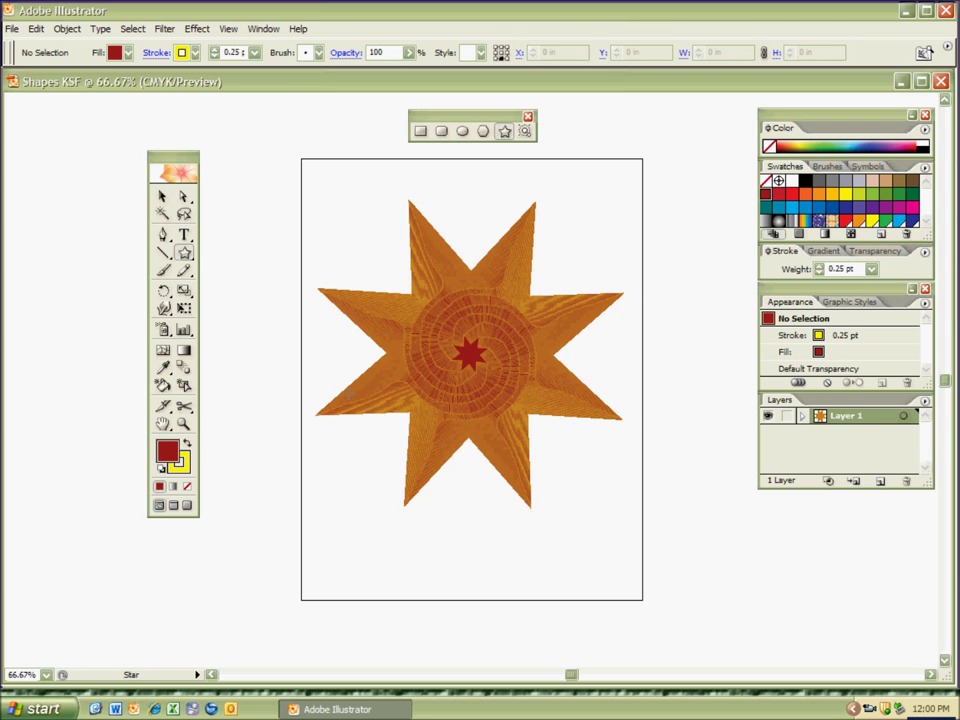
key("ctrl+plus")
key("ctrl+plus")
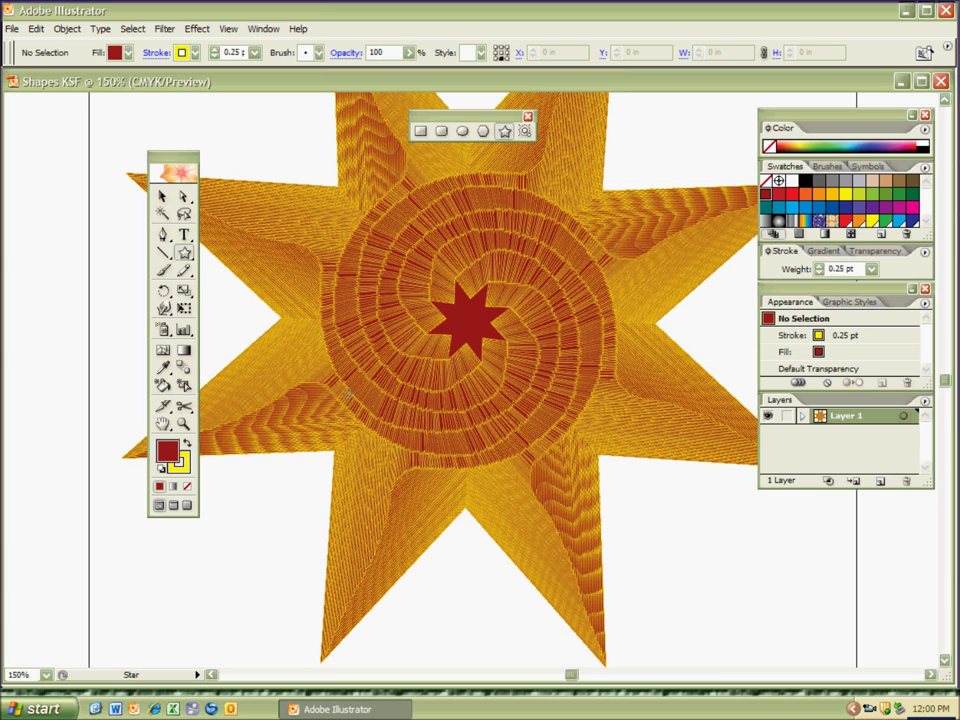
key("ctrl+0")
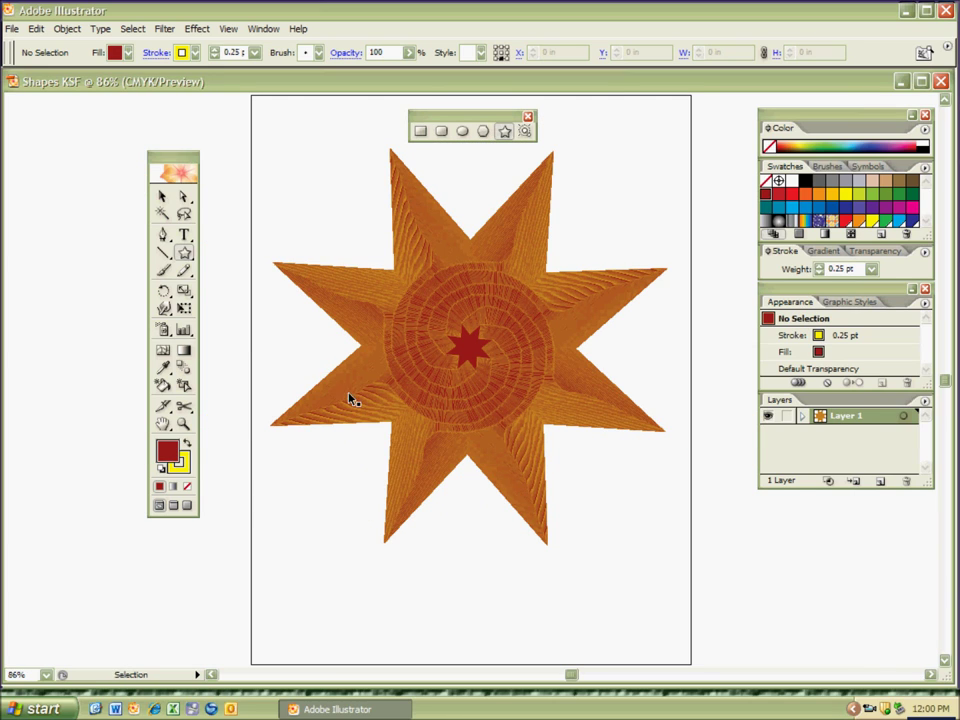
Step: Delete the red star flower and try drawing an ellipse near the artboard's centre
left_click(349, 394, "ctrl")
key("Delete")
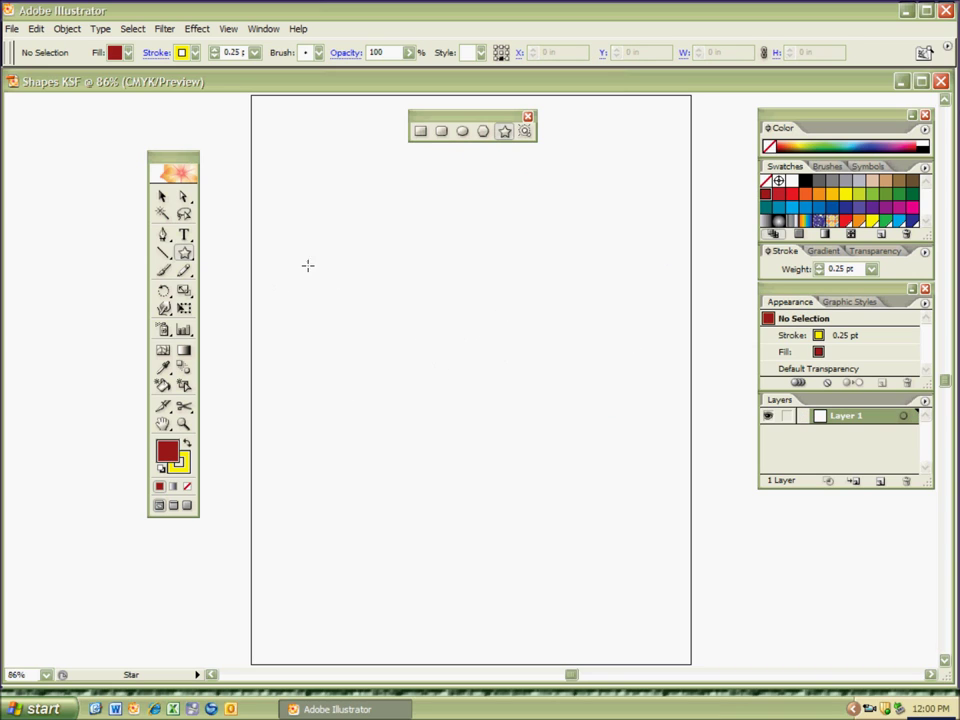
left_click(463, 132)
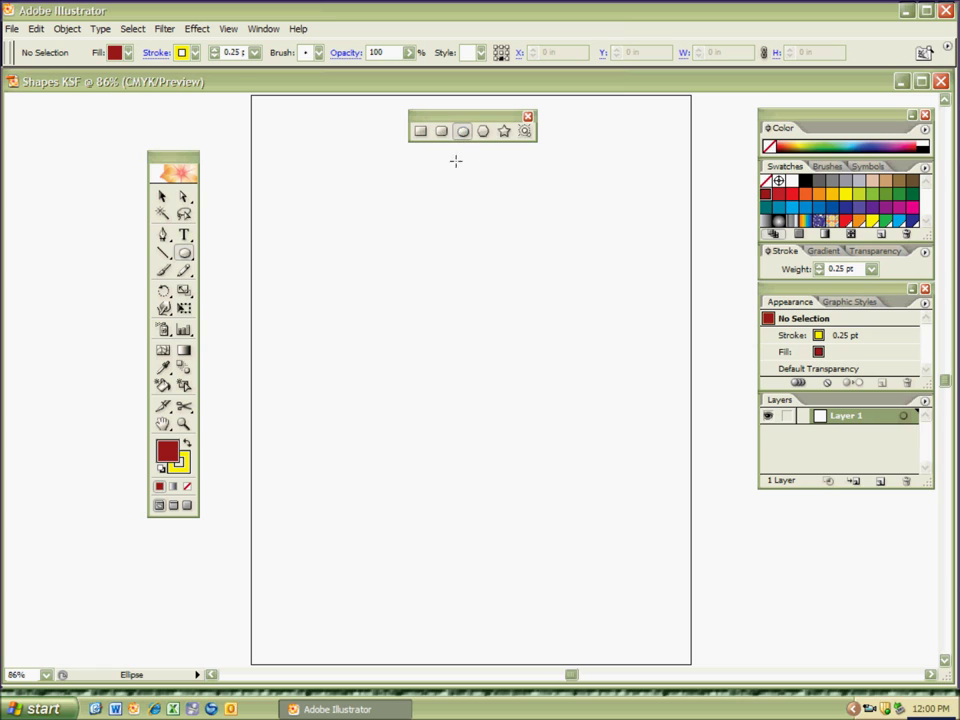
mouse_move(445, 328)
left_mouse_down()
mouse_move(476, 452)
mouse_move(574, 525)
mouse_move(579, 518)
mouse_move(534, 452)
mouse_move(564, 484)
mouse_move(540, 465)
mouse_move(564, 448)
mouse_move(556, 452)
left_mouse_up()
Step: Draw a small rosette of repeated twelve-sided polygons with dark red fill and yellow stroke near the artboard's centre, and deselect it
left_click(484, 132)
mouse_move(450, 362)
left_mouse_down()
mouse_move(467, 407)
mouse_move(486, 399)
mouse_move(467, 414)
mouse_move(478, 411)
mouse_move(463, 399)
mouse_move(469, 414)
mouse_move(454, 409)
mouse_move(461, 414)
mouse_move(447, 394)
mouse_move(450, 368)
left_mouse_up()
key("Down")
key("Down")
key("Down")
key("Down")
key("Down")
key("Up")
key("Up")
key("Up")
key("Up")
key("Up")
key("Up")
key("Down")
key("Down")
key("Down")
key("Down")
key("Down")
key("Up")
key("Up")
key("Up")
key("Up")
key("Up")
key("Up")
key("Up")
key("Up")
key("grave")
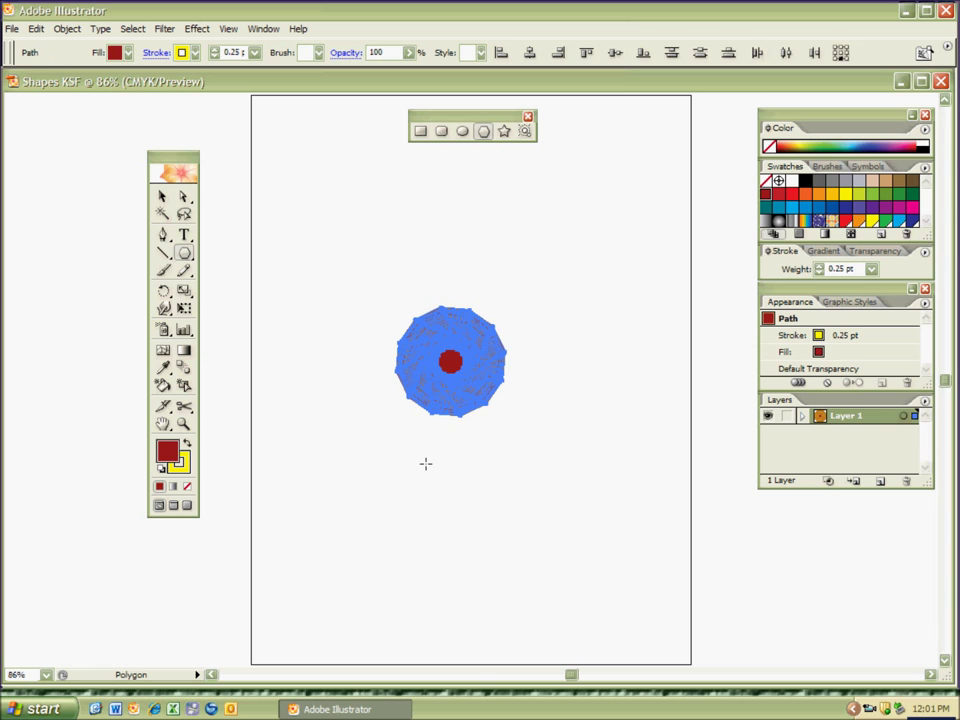
left_click(426, 456, "ctrl")
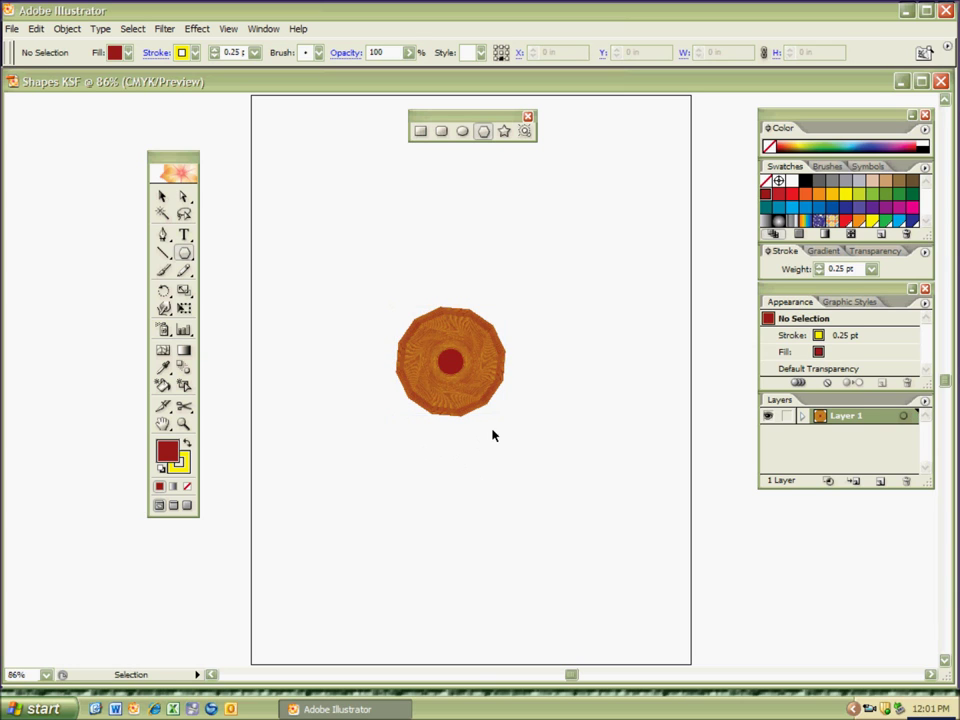
Step: Delete the rosette and draw a large series of unfilled twelve-sided polygons with yellow stroke spreading across the artboard, and deselect them
key("ctrl+a")
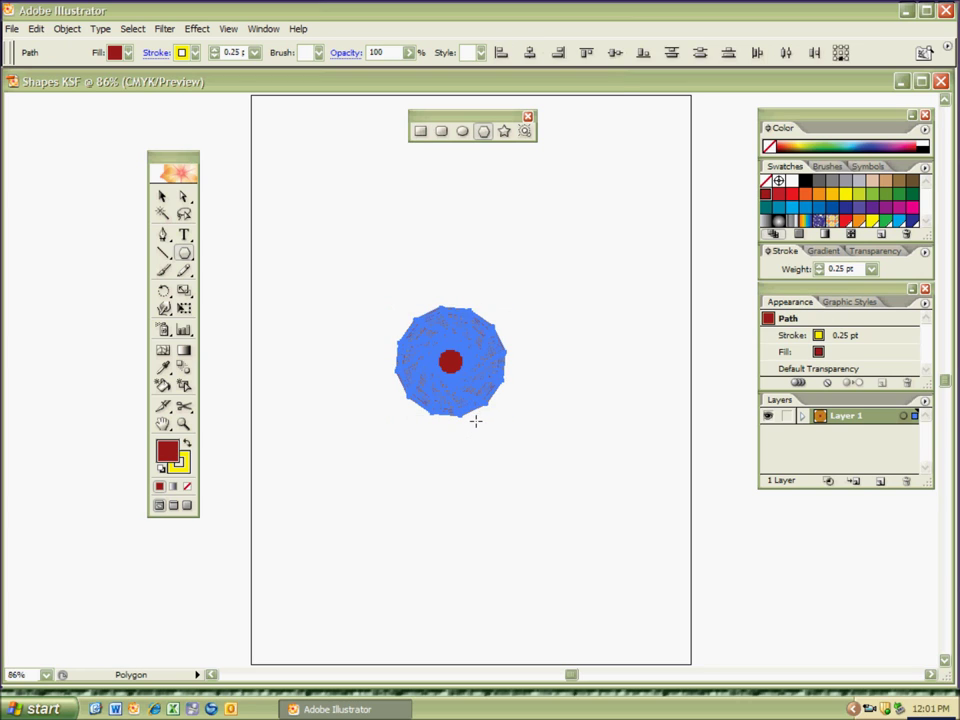
key("Delete")
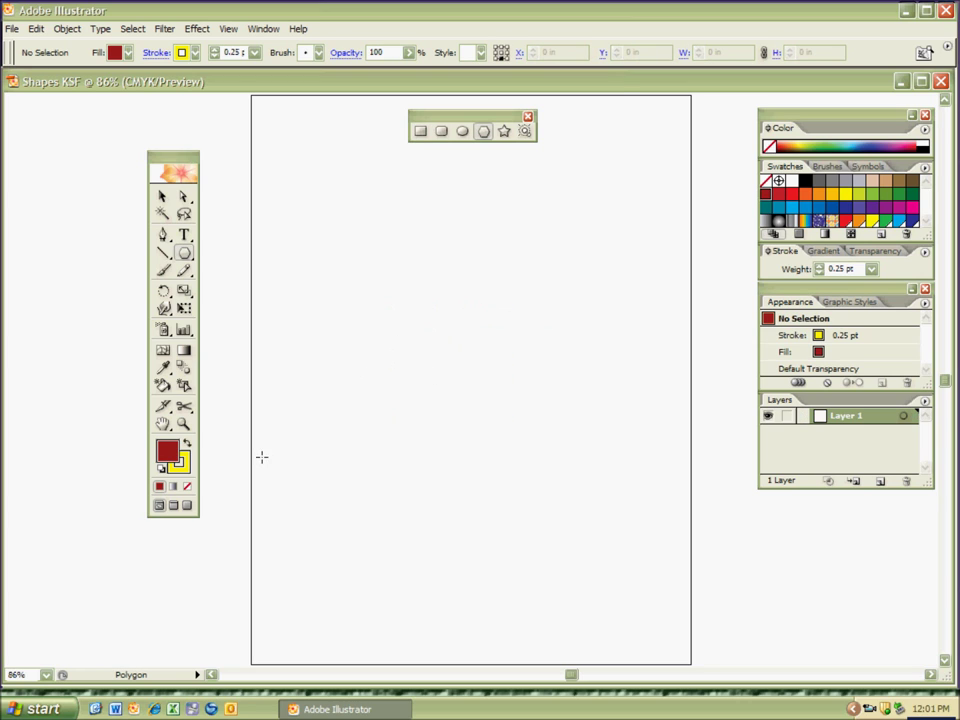
key("slash")
left_click(478, 384)
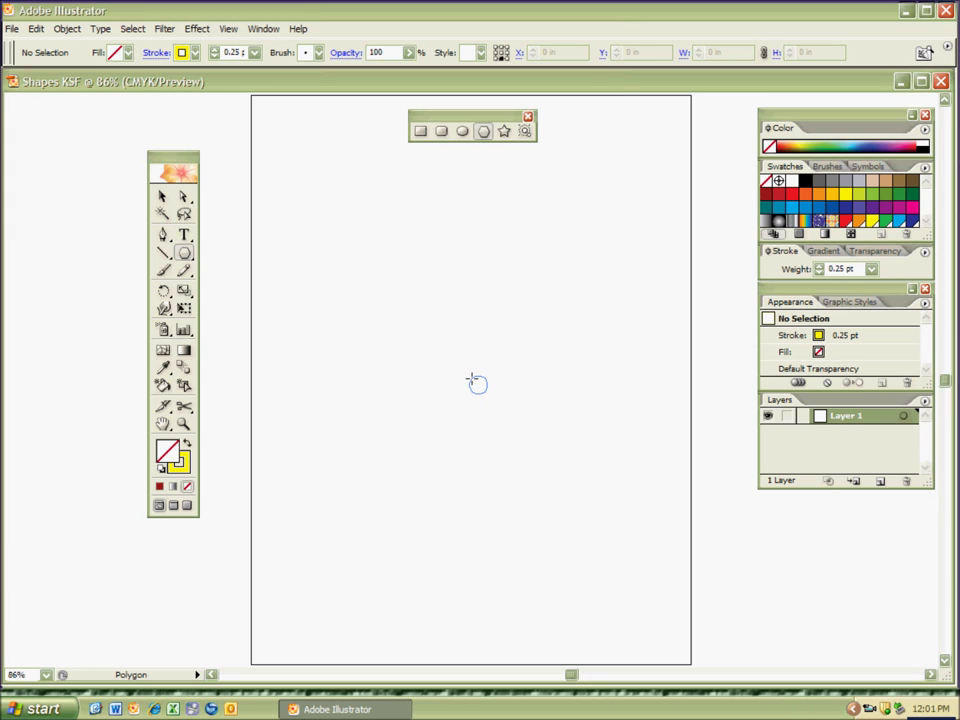
left_click_drag(459, 369, 346, 233)
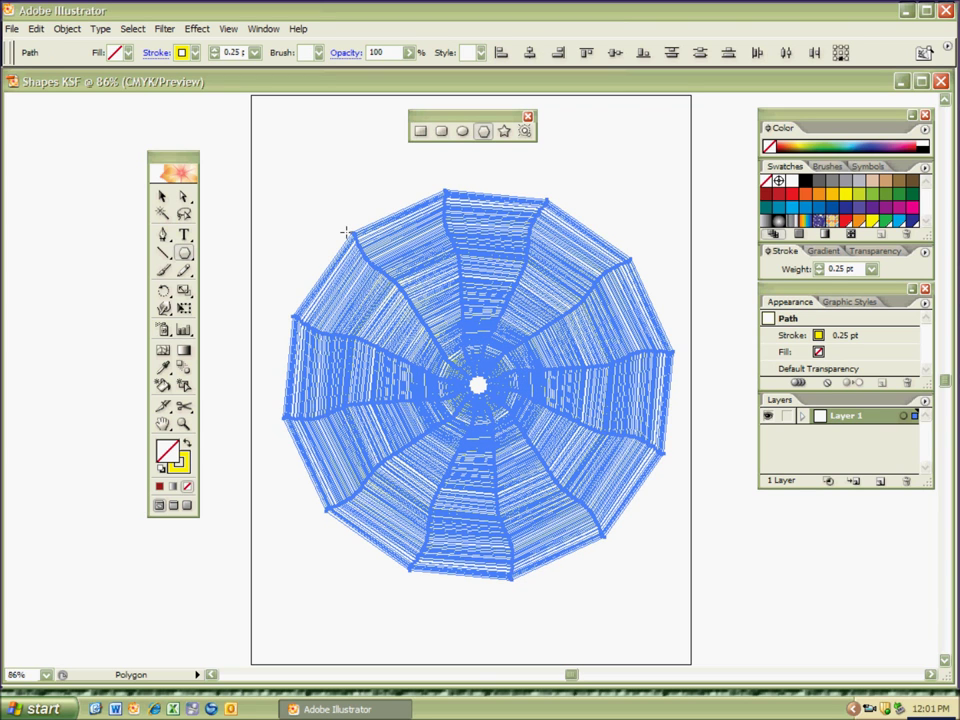
key("ctrl+shift+a")
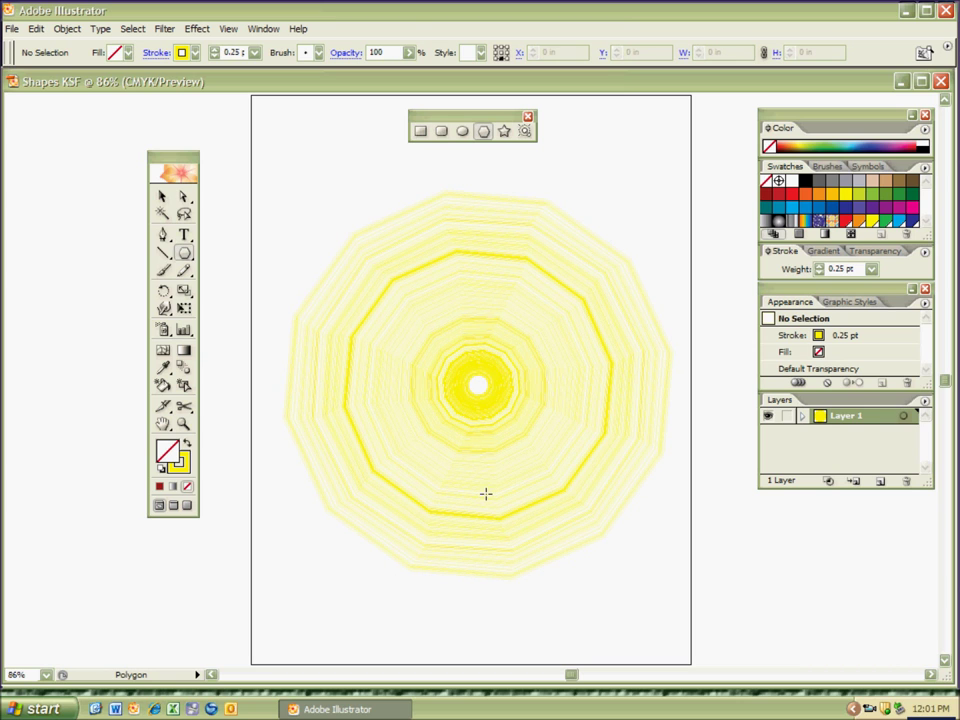
Step: Clear the polygon pattern and draw a twisting flower of repeated unfilled eight-point stars with a black stroke, and deselect it
key("ctrl+a")
key("Delete")
left_click(504, 132)
left_click(181, 464)
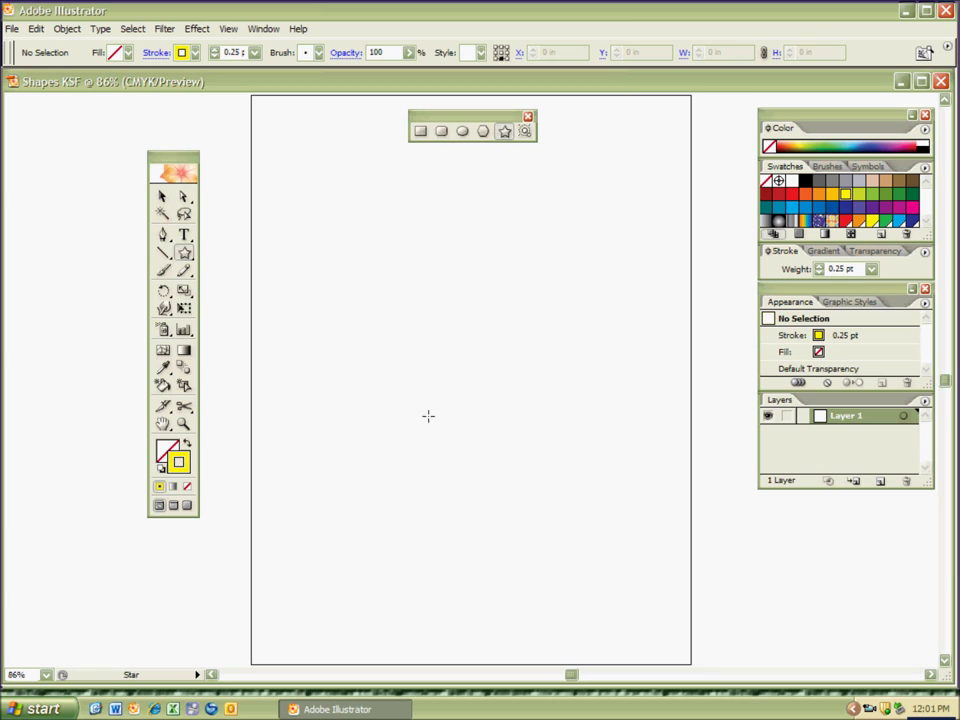
left_click(805, 180)
left_click_drag(465, 416, 445, 368)
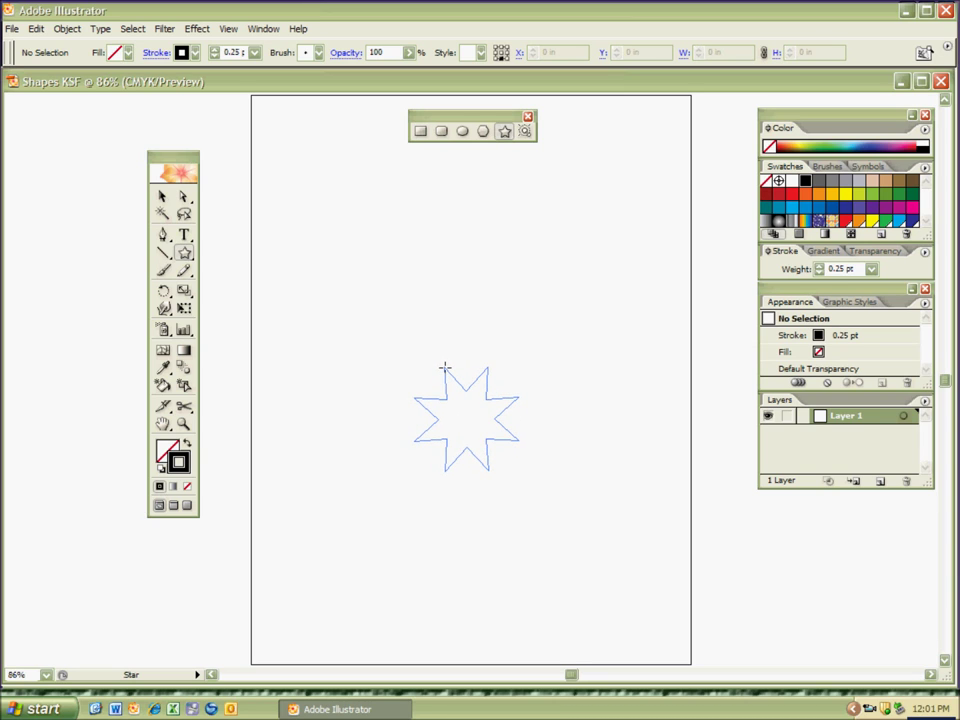
mouse_move(445, 368)
left_mouse_down()
mouse_move(429, 356)
mouse_move(322, 346)
mouse_move(272, 380)
mouse_move(252, 409)
left_mouse_up()
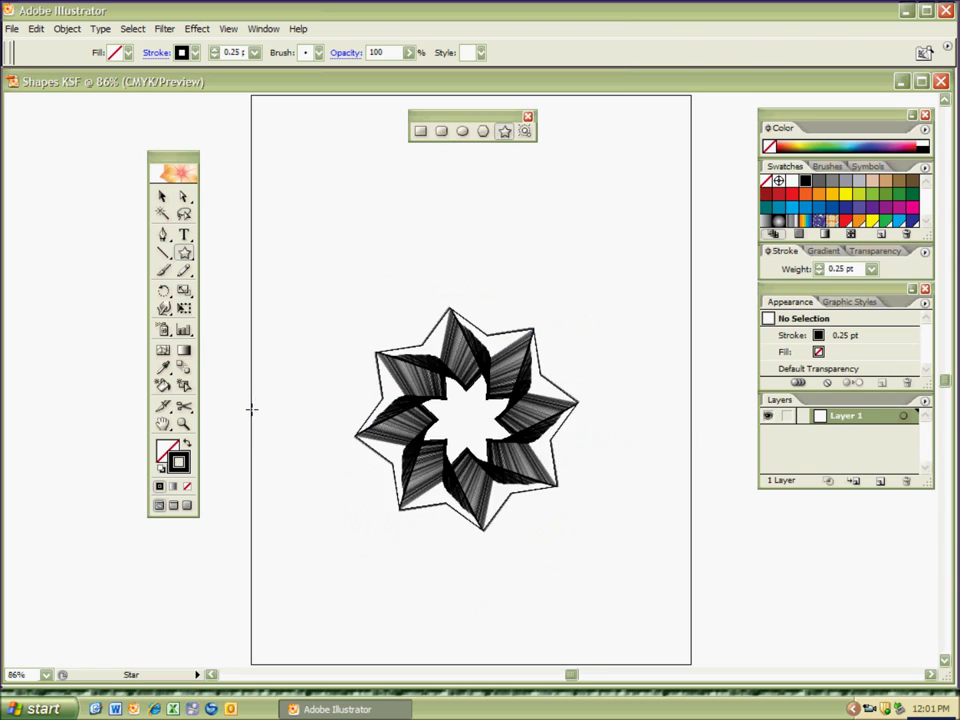
key("ctrl+shift+a")
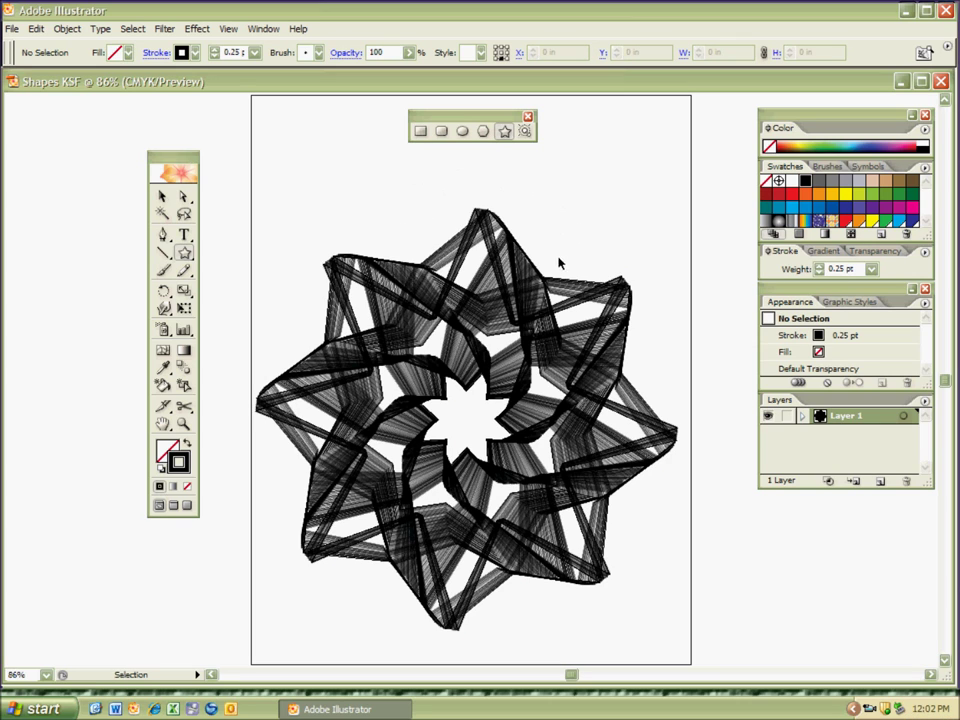
Step: Delete the black flower, draw a spiralling one from repeated yellow-filled, black-stroked eight-point stars, then deselect it and inspect the pattern up close
key("ctrl+a")
key("Delete")
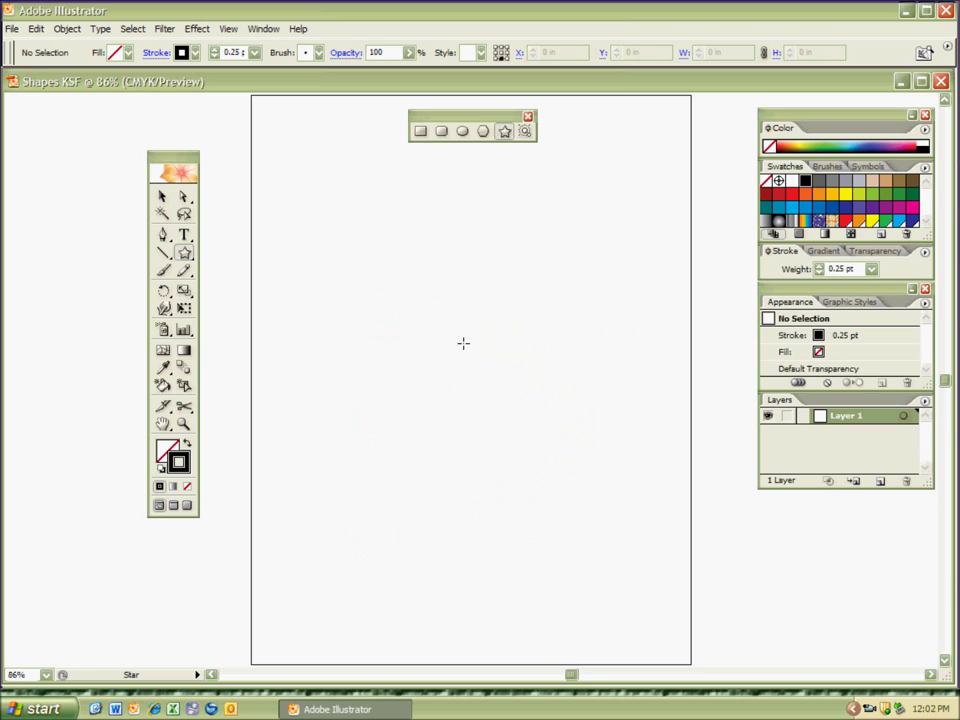
left_click(845, 194)
left_click_drag(469, 335, 566, 518)
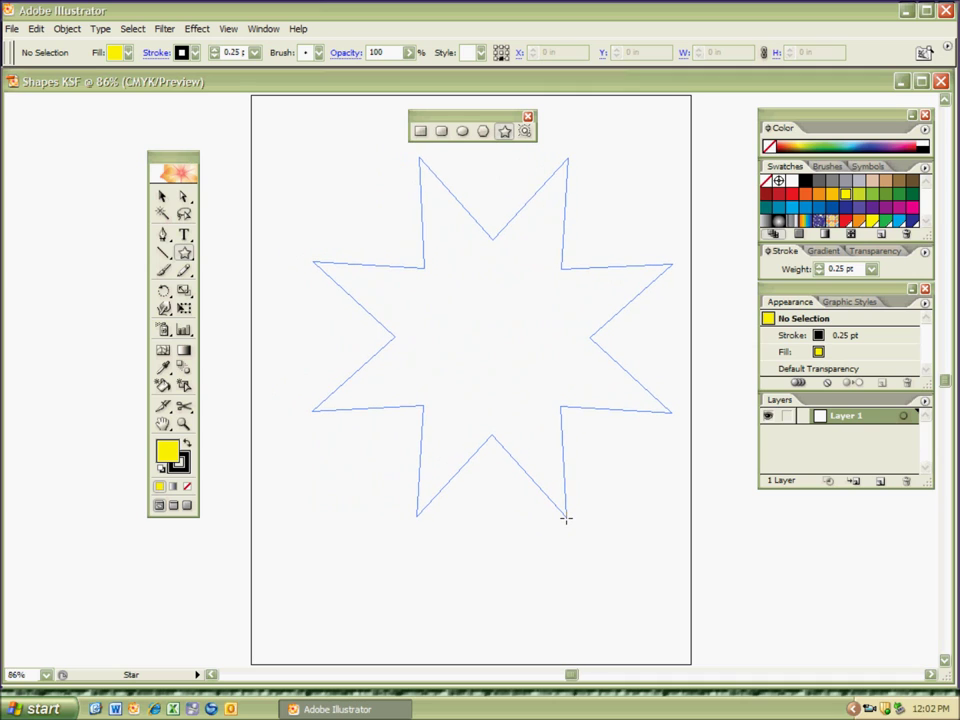
left_click_drag(566, 518, 566, 519)
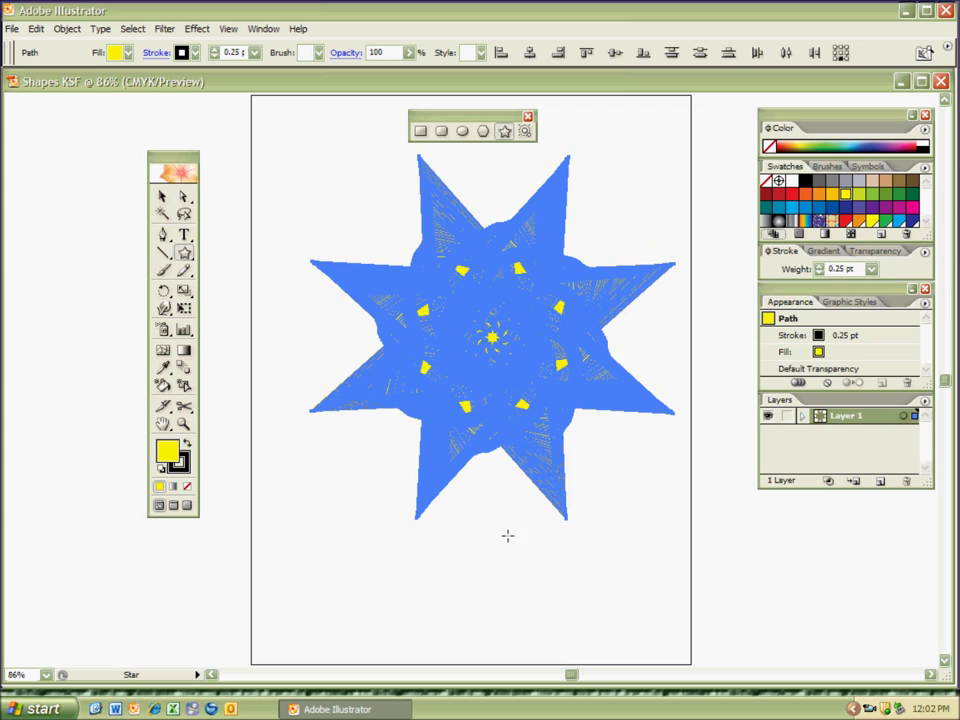
key("ctrl+shift+a")
key("ctrl+plus")
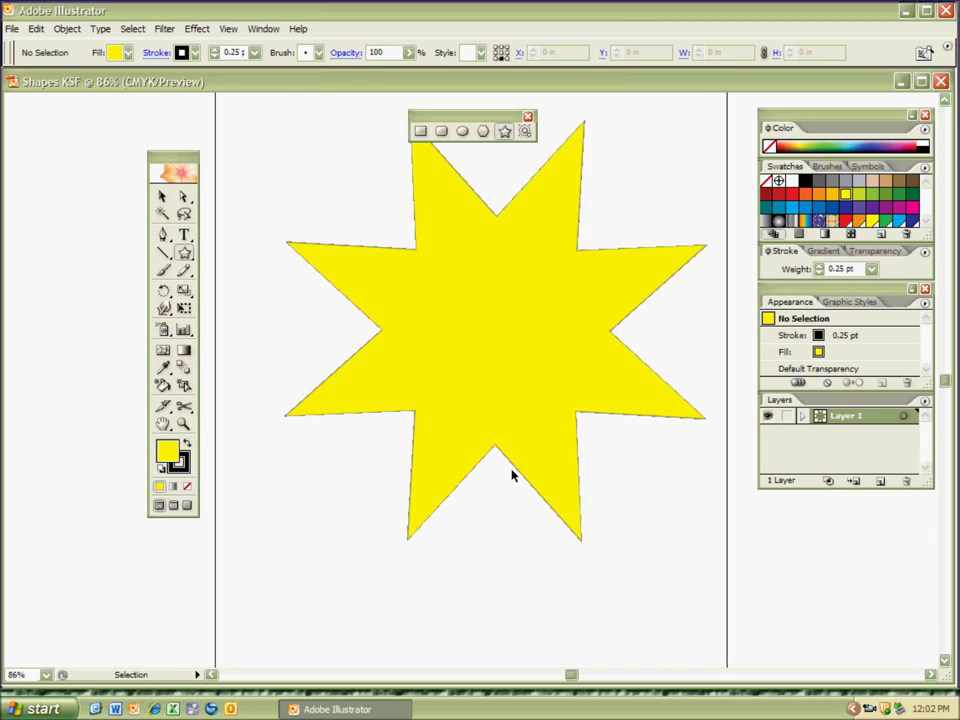
key("ctrl+plus")
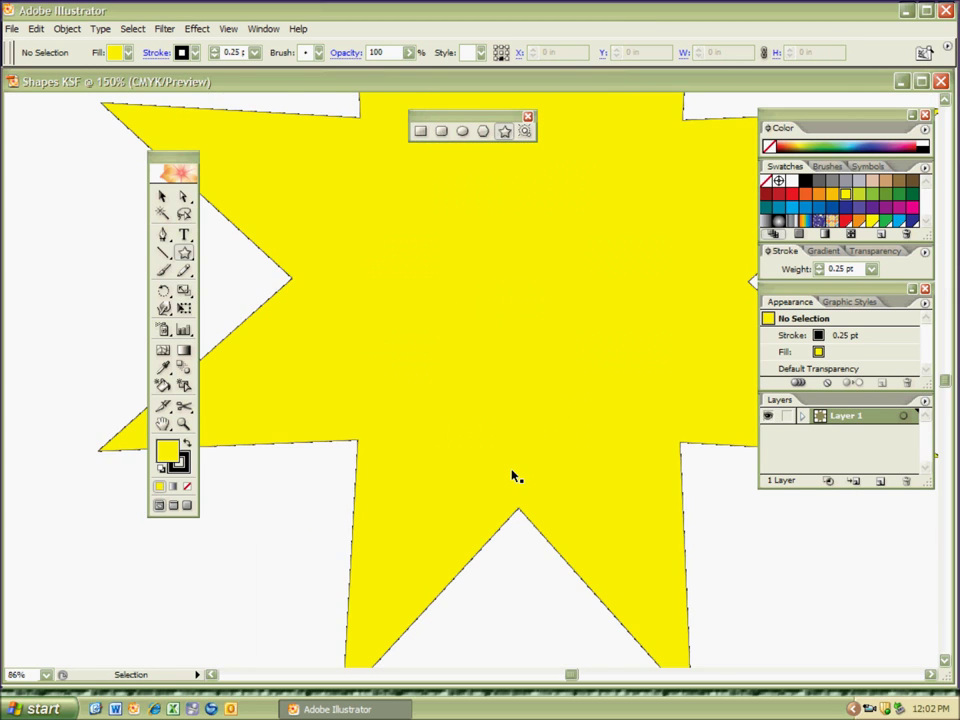
key("ctrl+plus")
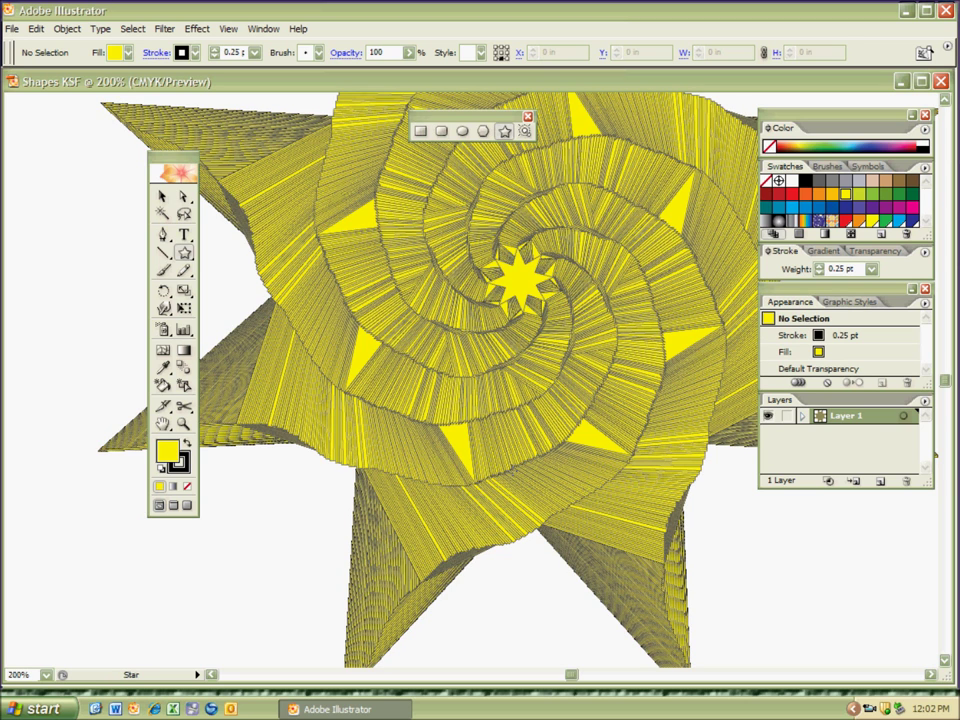
key("ctrl")
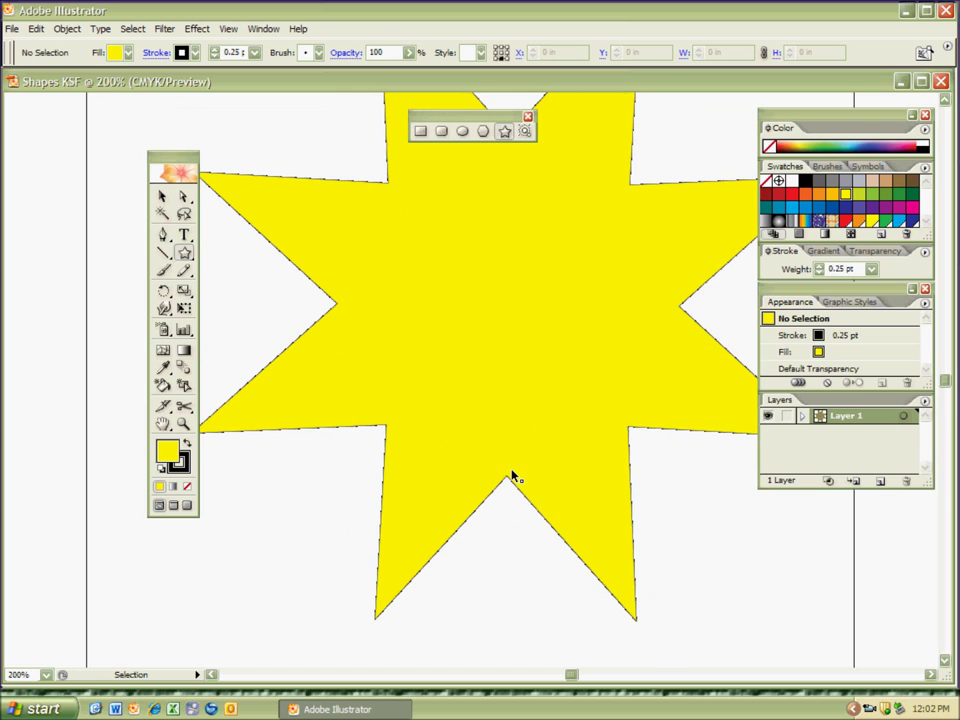
key("ctrl+minus")
left_click_drag(632, 456, 596, 549)
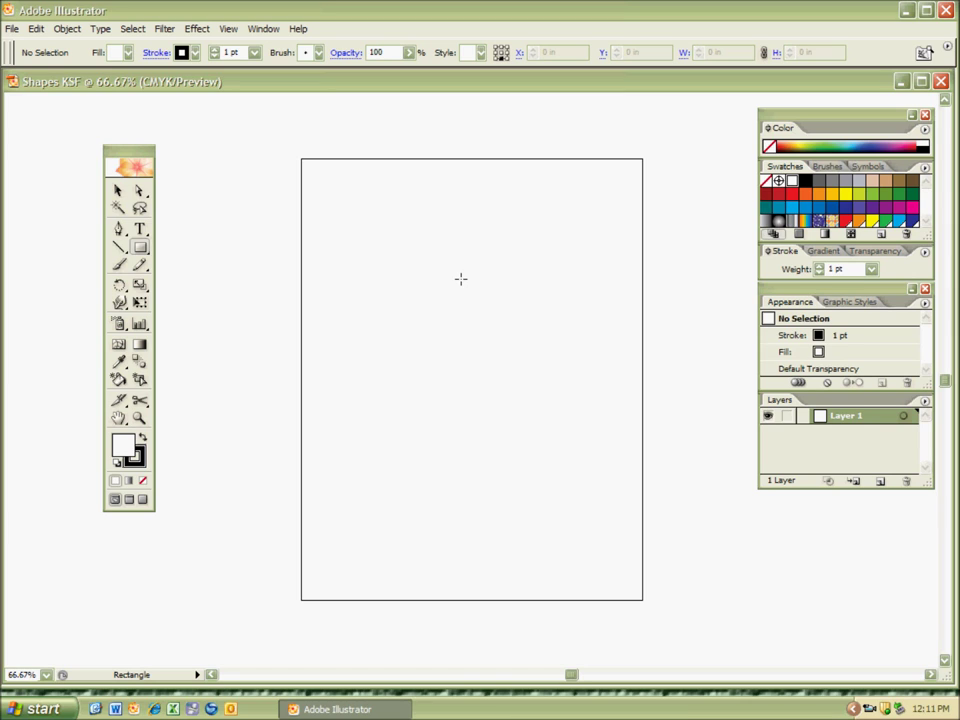
Step: Tear off the shape tools as a floating palette and place it above the artboard
left_click(141, 251)
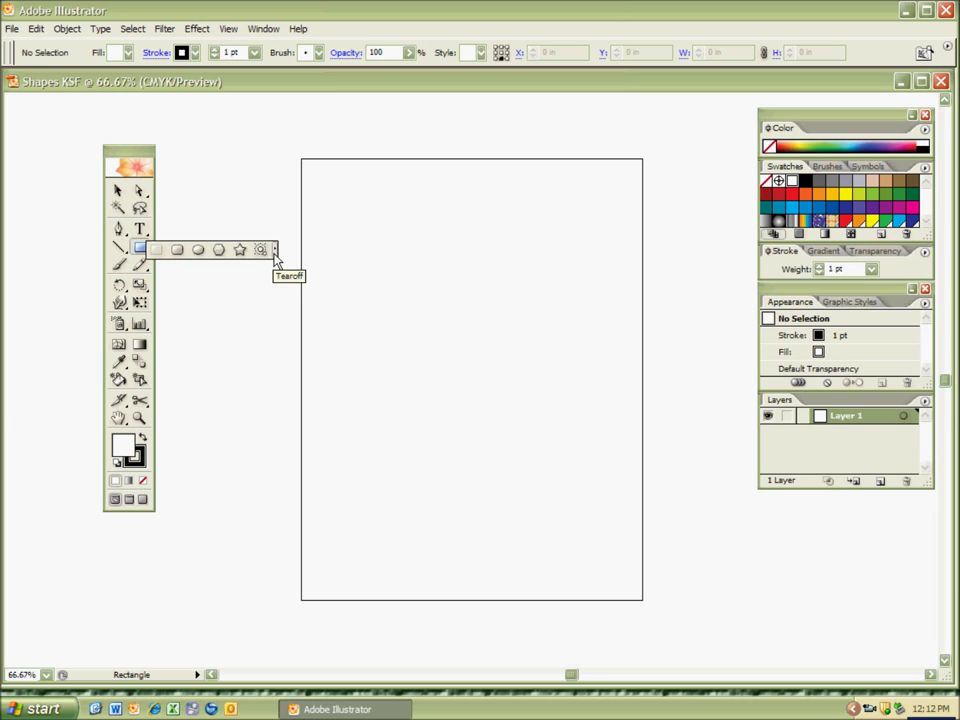
left_click_drag(275, 258, 277, 262)
left_click_drag(212, 250, 491, 118)
Step: Draw a flare in the artboard's upper-left area with its rings extending to the lower-right area, about 11.7 by 14.1 in overall
left_click(541, 128)
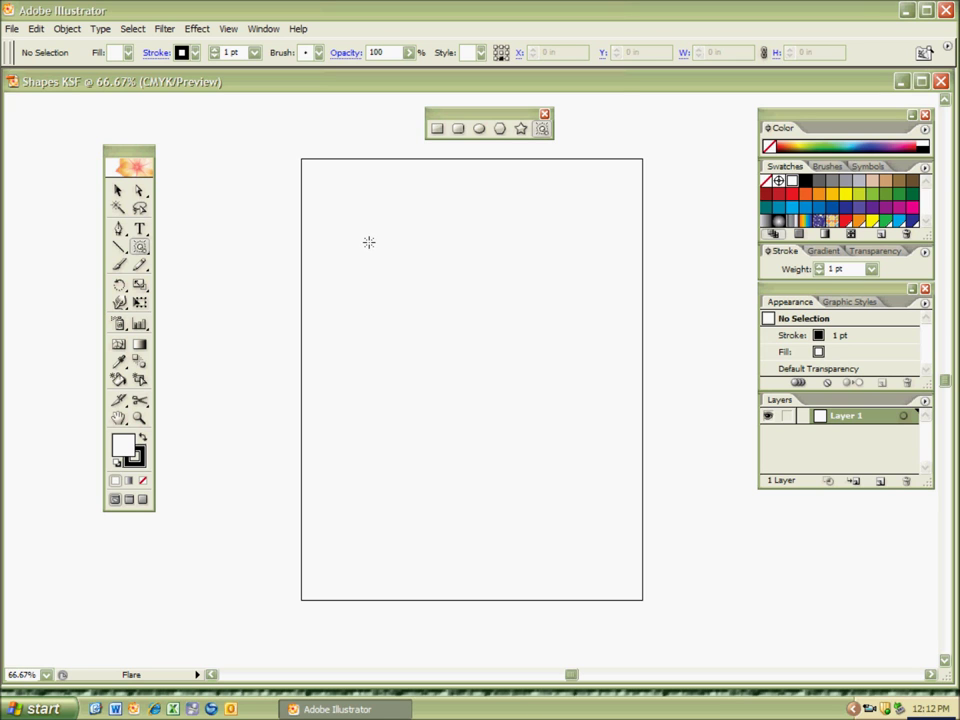
left_click_drag(369, 242, 390, 283)
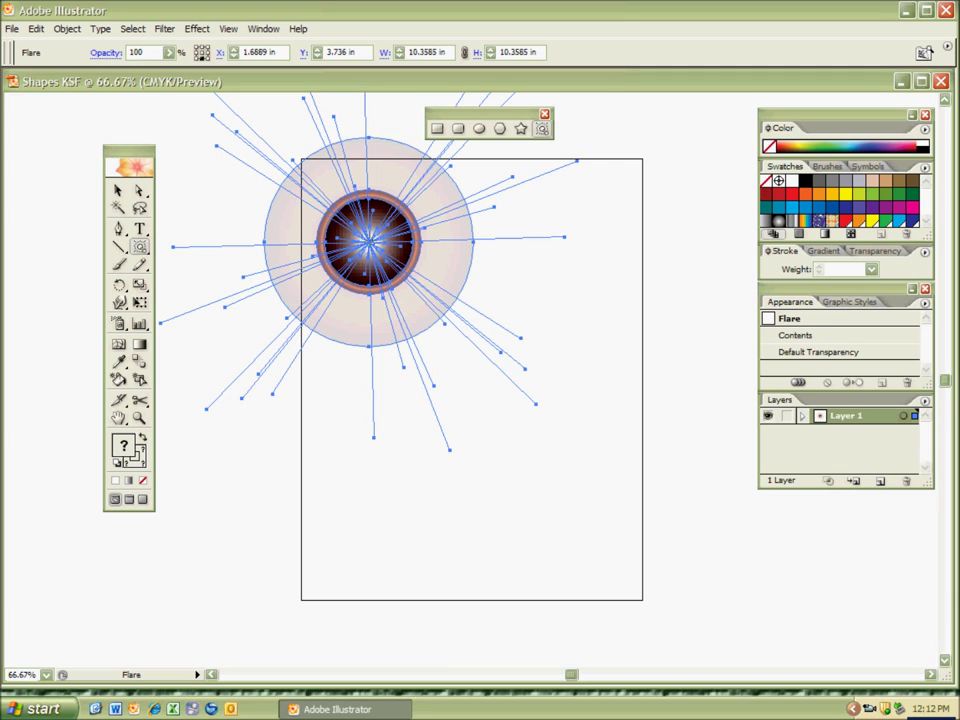
left_click(369, 241)
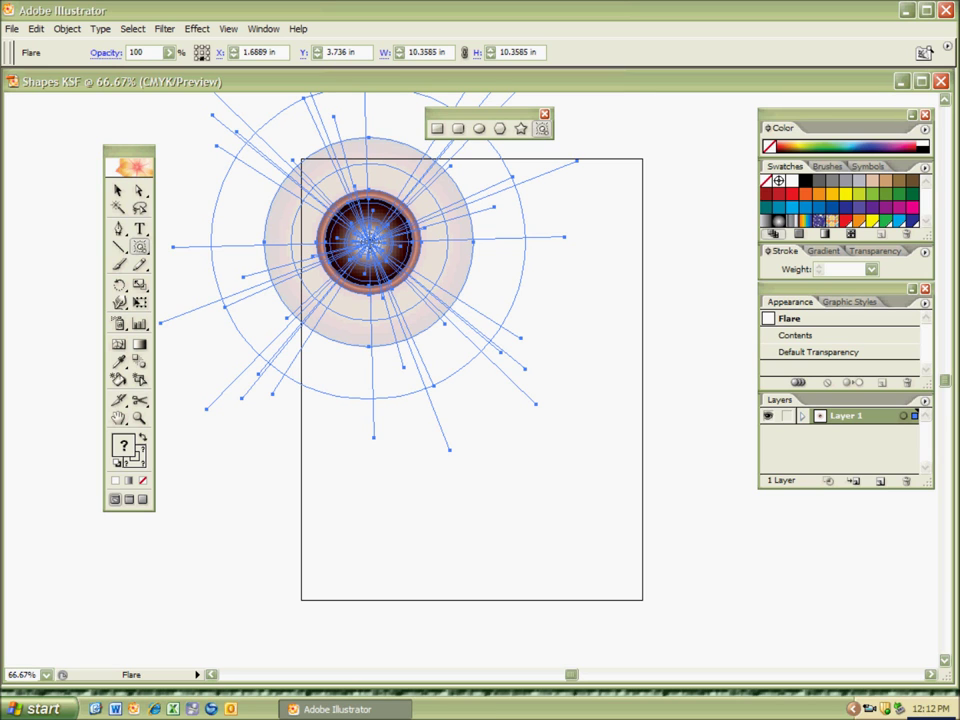
left_click_drag(368, 241, 551, 506)
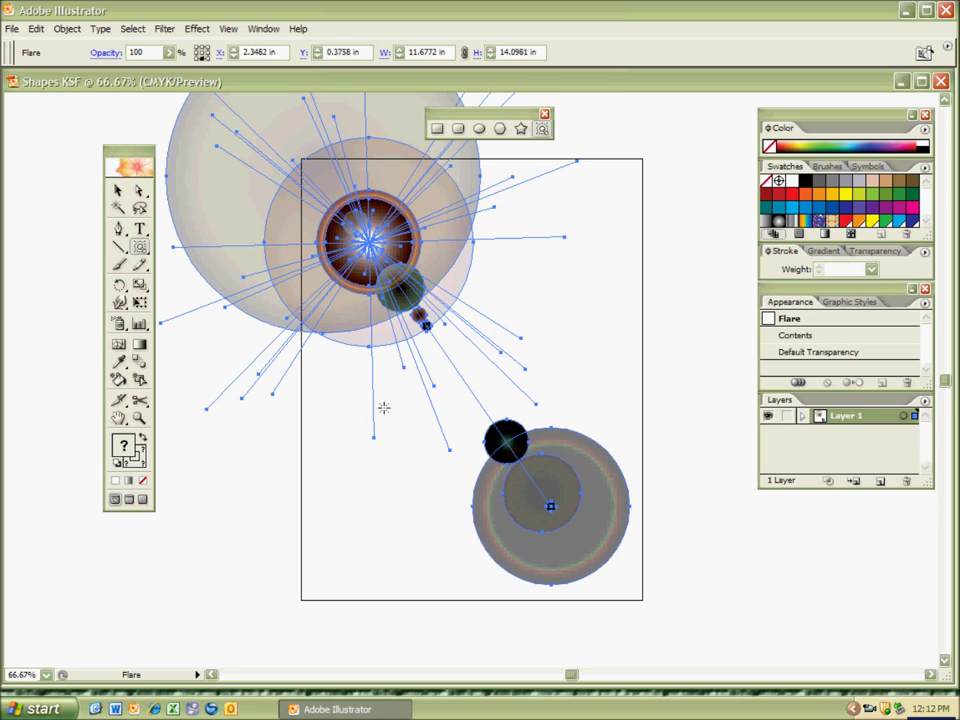
Step: Delete the flare, draw another about 9.2 in across with many more rays in the artboard's upper part, and inspect its centre up close
key("Delete")
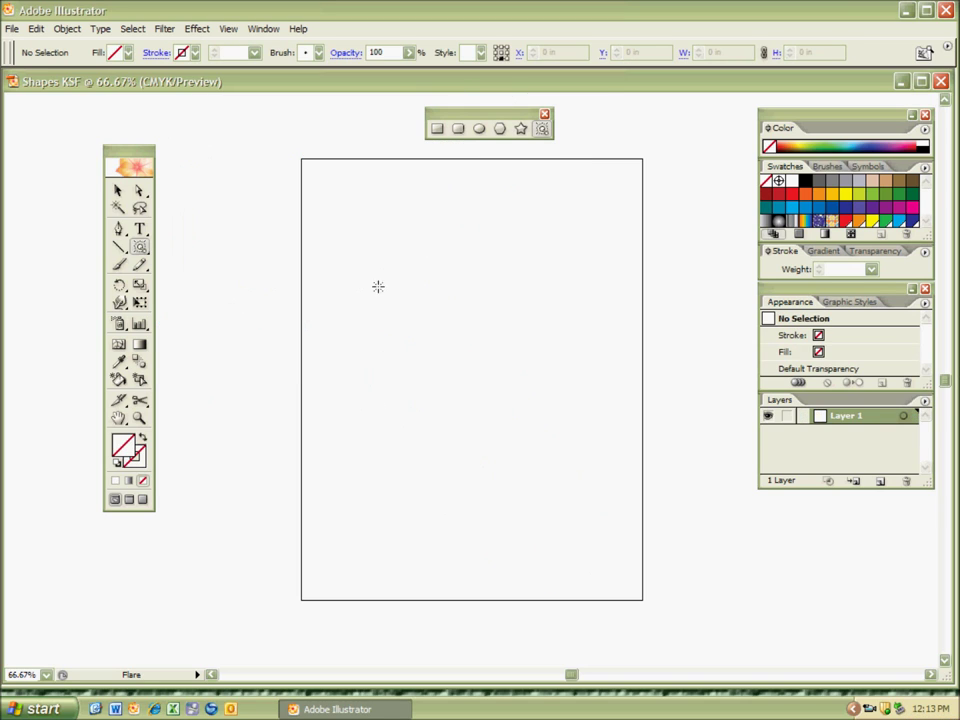
left_click_drag(403, 272, 437, 307)
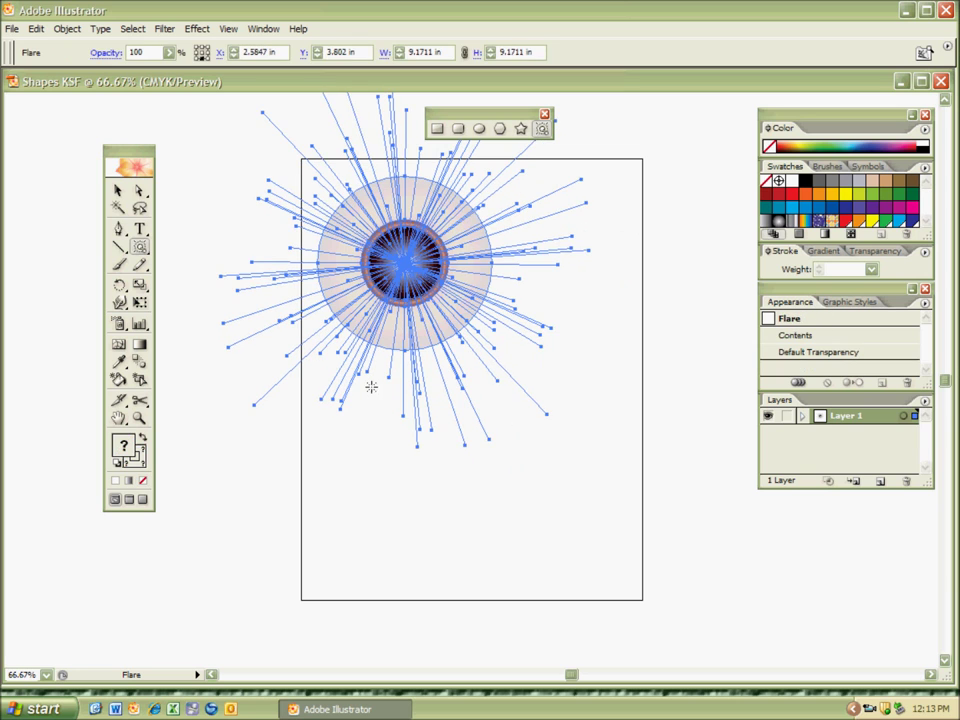
key("ctrl+equal")
key("ctrl+equal")
key("ctrl+equal")
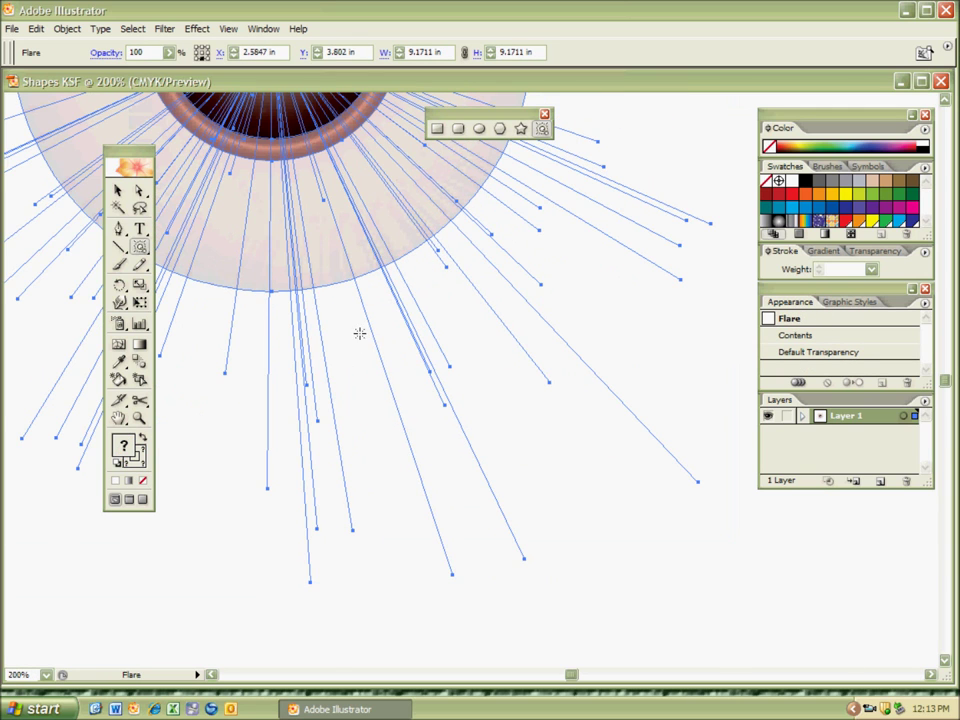
left_click_drag(320, 332, 352, 510)
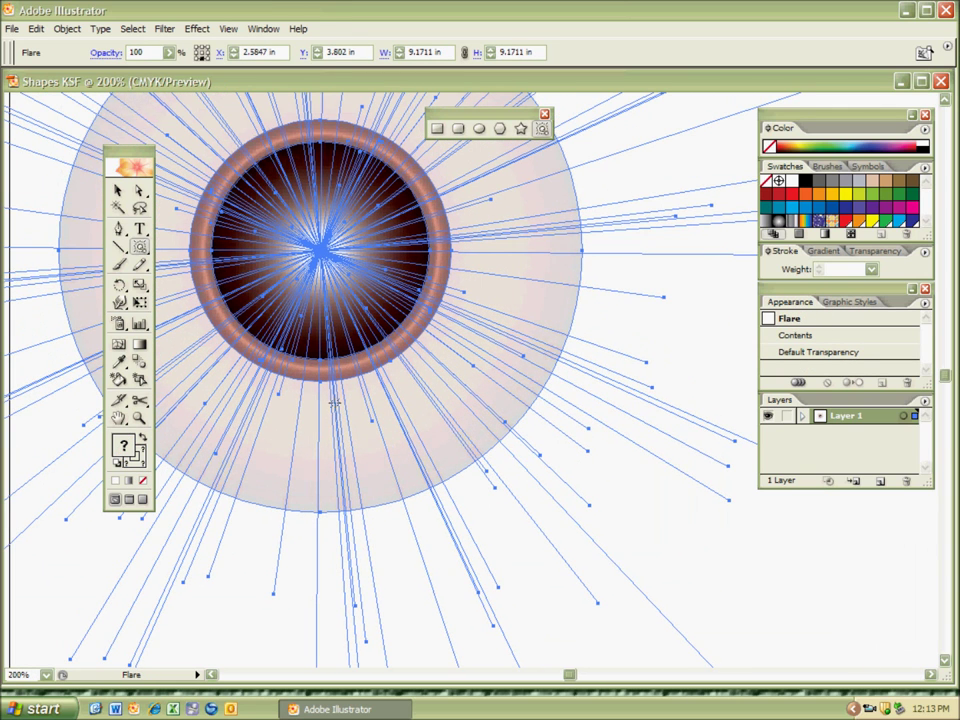
Step: Deselect the flare, inspect its outer halo up close, and fit the whole artboard back into view
key("ctrl+shift+a")
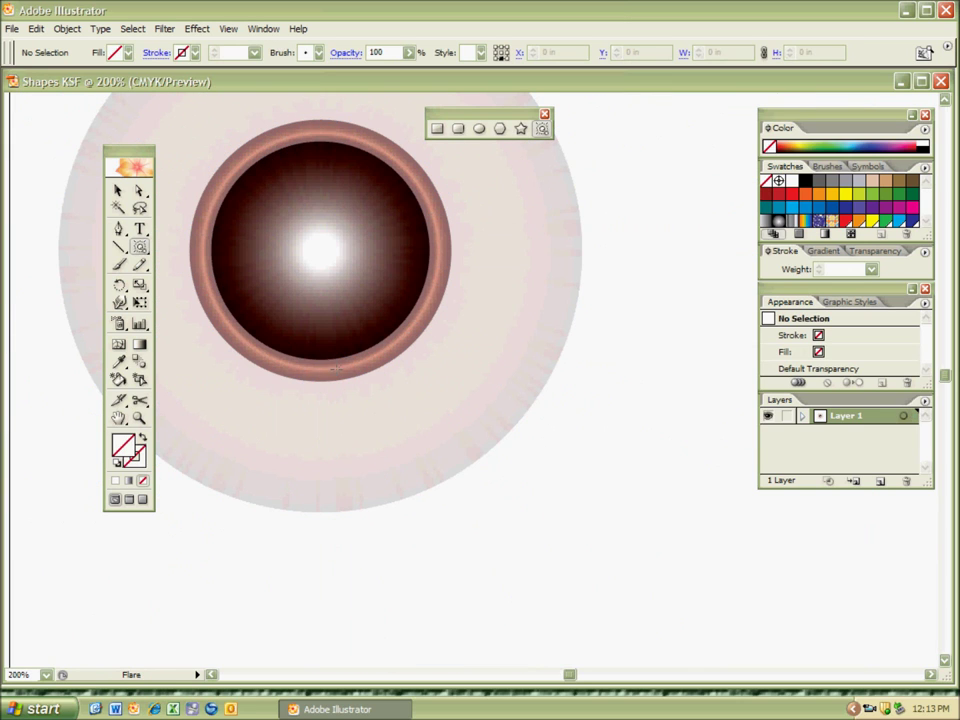
key("ctrl+equal")
key("ctrl+equal")
key("ctrl+equal")
key("ctrl+equal")
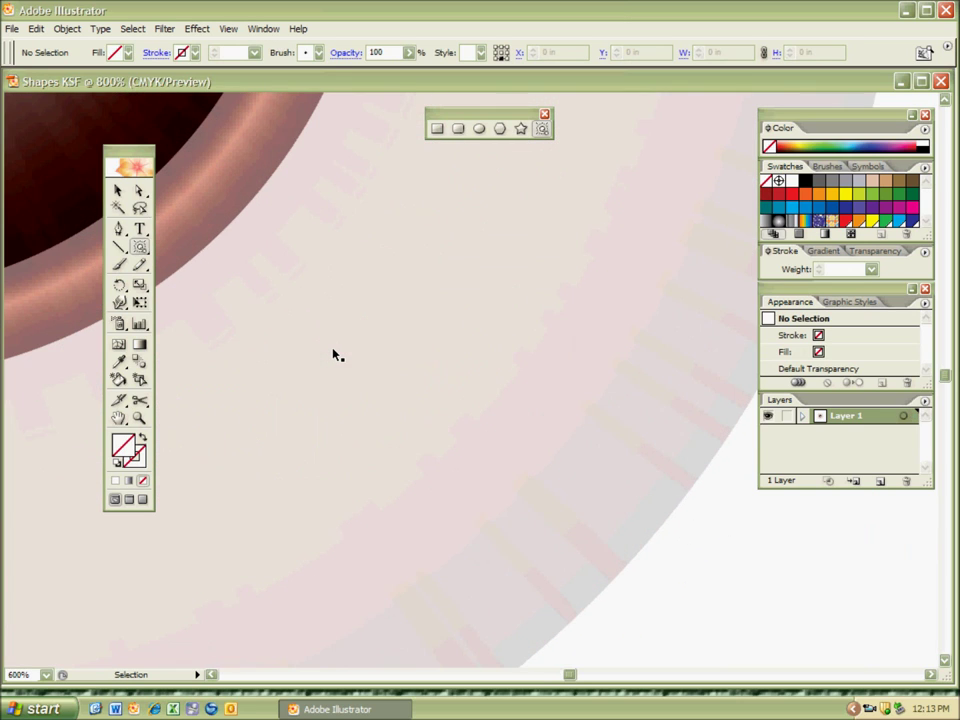
key("ctrl+minus")
key("ctrl+minus")
key("ctrl+minus")
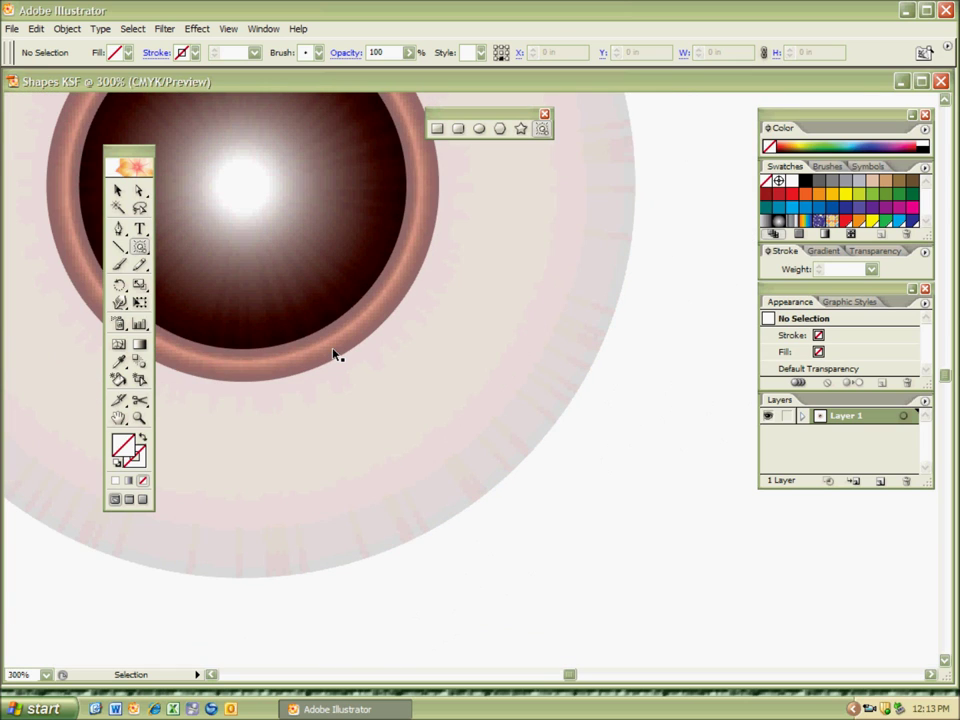
key("ctrl+0")
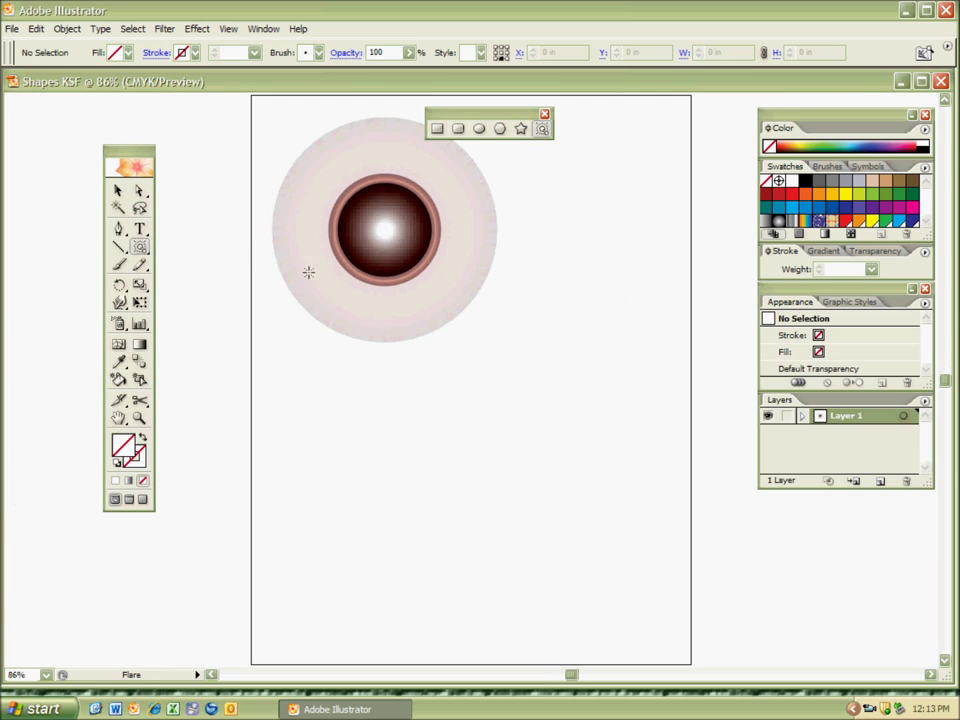
Step: Add rings to the flare extending to the artboard's lower-right area, adjusting their number, about 9.9 by 11.5 in overall, and deselect it
key("ctrl+a")
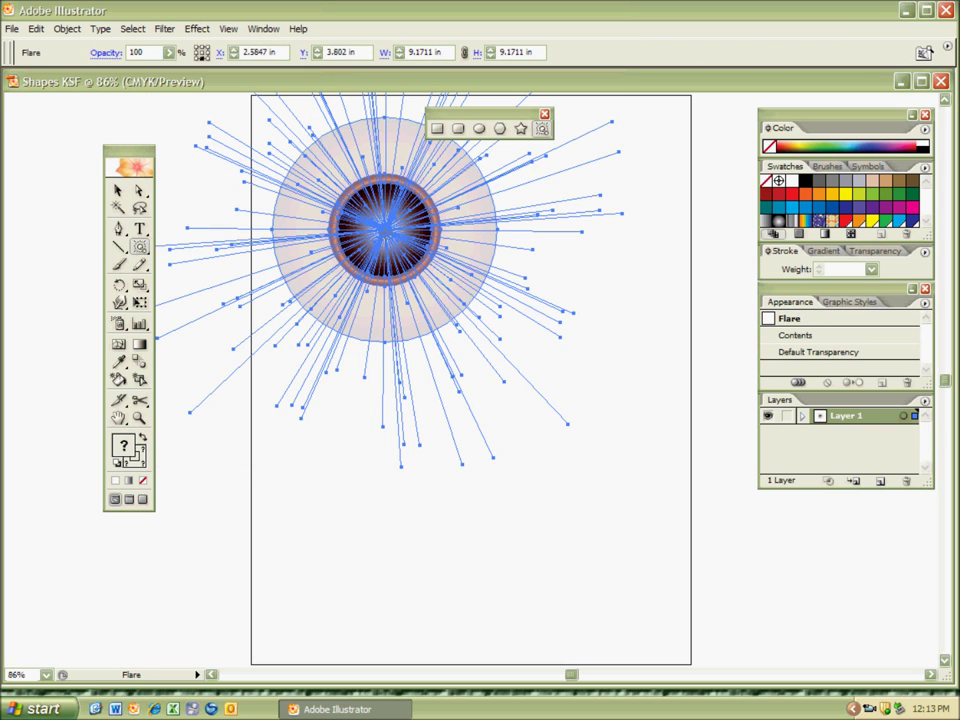
left_click_drag(385, 229, 587, 516)
key("Up")
key("Up")
key("Up")
key("Up")
key("Up")
key("Up")
key("Up")
key("Up")
key("Up")
key("Up")
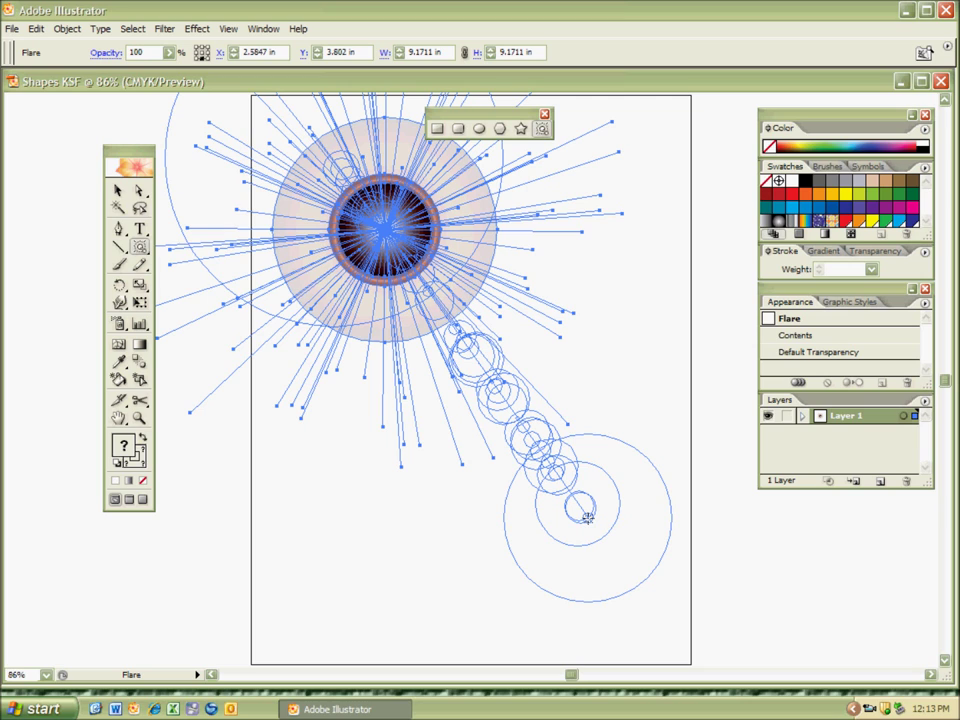
key("Down")
key("Down")
key("Down")
key("Down")
key("Down")
key("Down")
key("Down")
key("Down")
key("Down")
key("Down")
key("Down")
key("Down")
key("Down")
key("Down")
key("Down")
left_click_drag(588, 518, 588, 518)
key("Up")
key("Up")
key("Up")
key("Up")
key("Up")
key("Up")
key("Up")
key("Up")
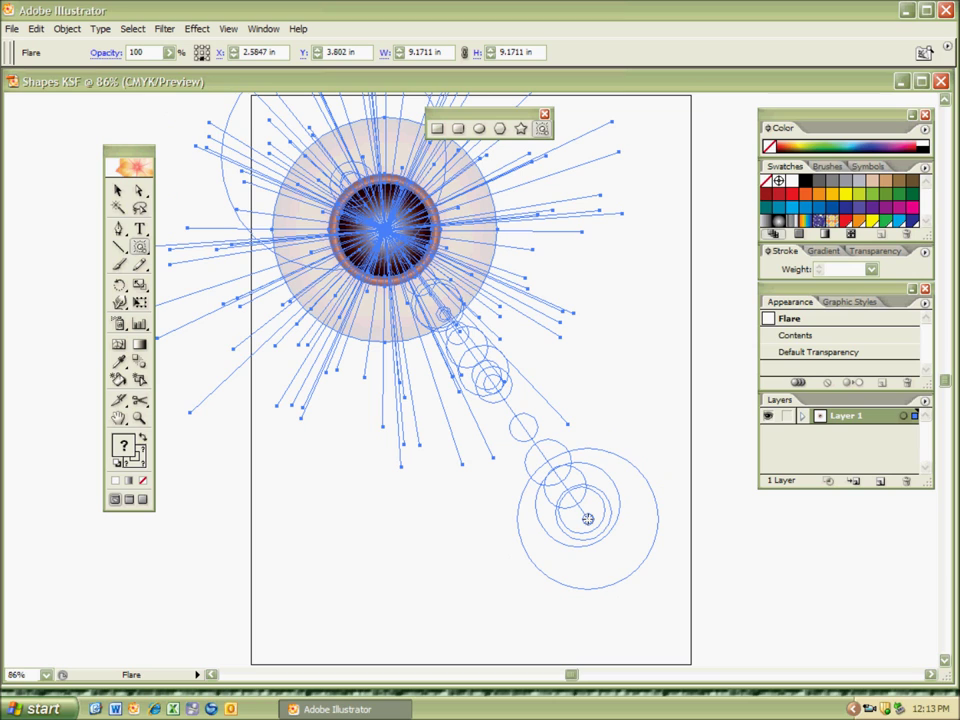
key("Up")
key("Up")
key("Up")
key("Up")
left_click_drag(588, 518, 588, 518)
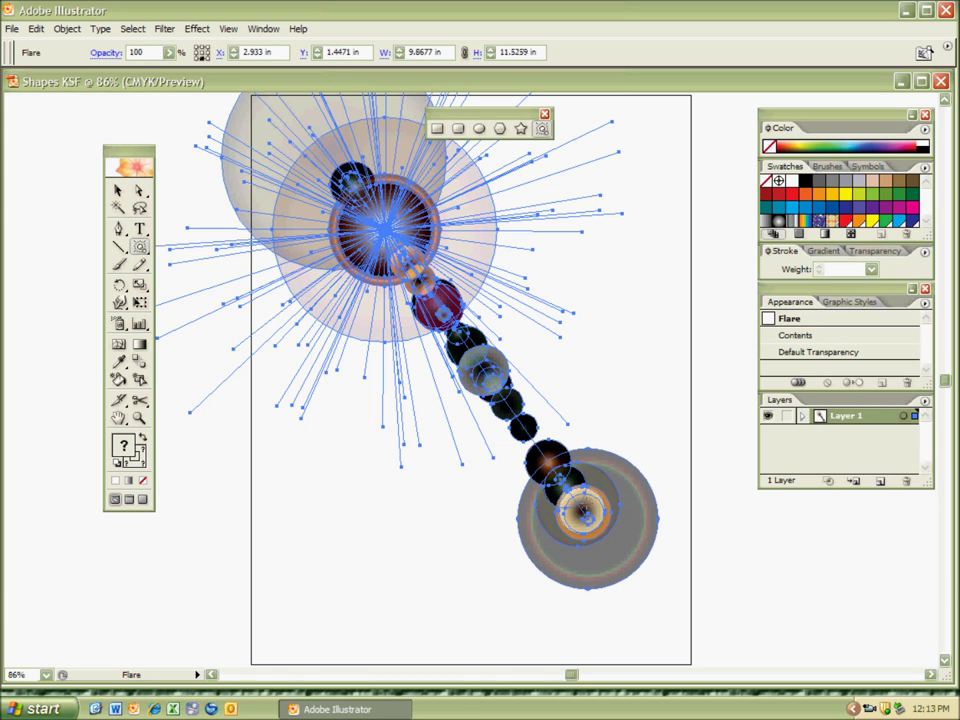
key("ctrl+shift+a")
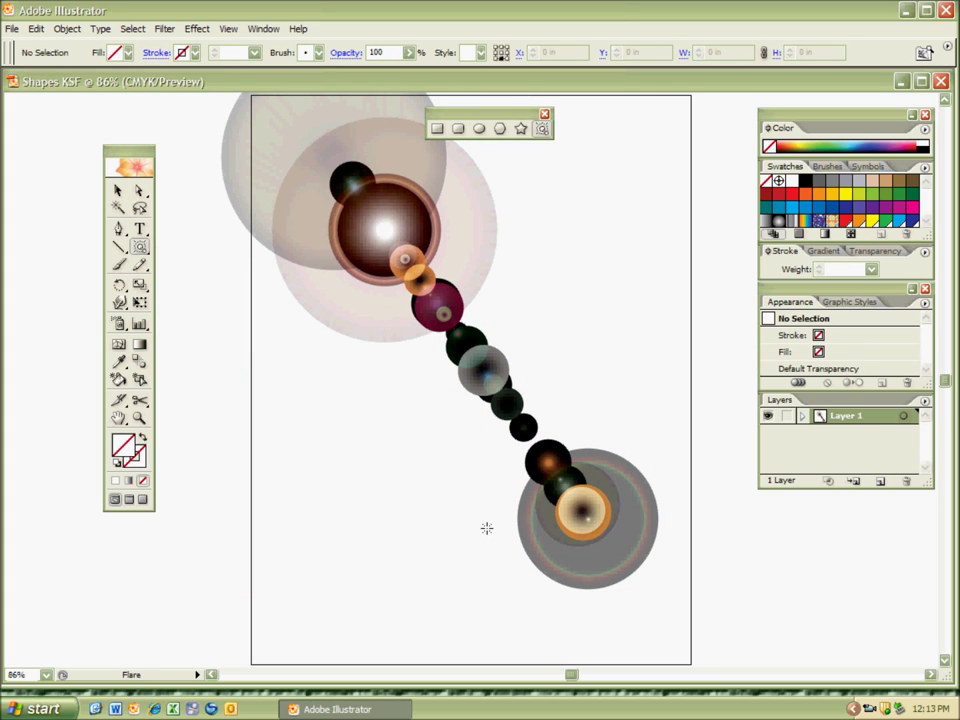
Step: Delete the ringed flare from the artboard
key("ctrl")
key("ctrl+a")
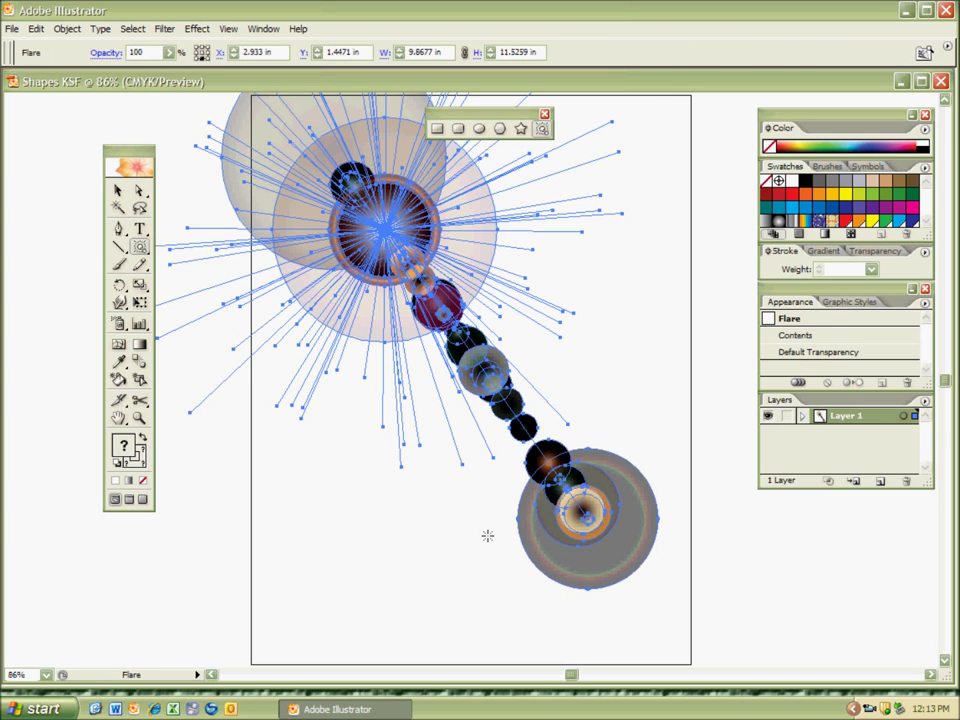
key("Delete")
Step: Draw a blue-filled, unstroked rectangle over the artboard, about 8.5 by 10.96 in, and deselect it
key("ctrl+minus")
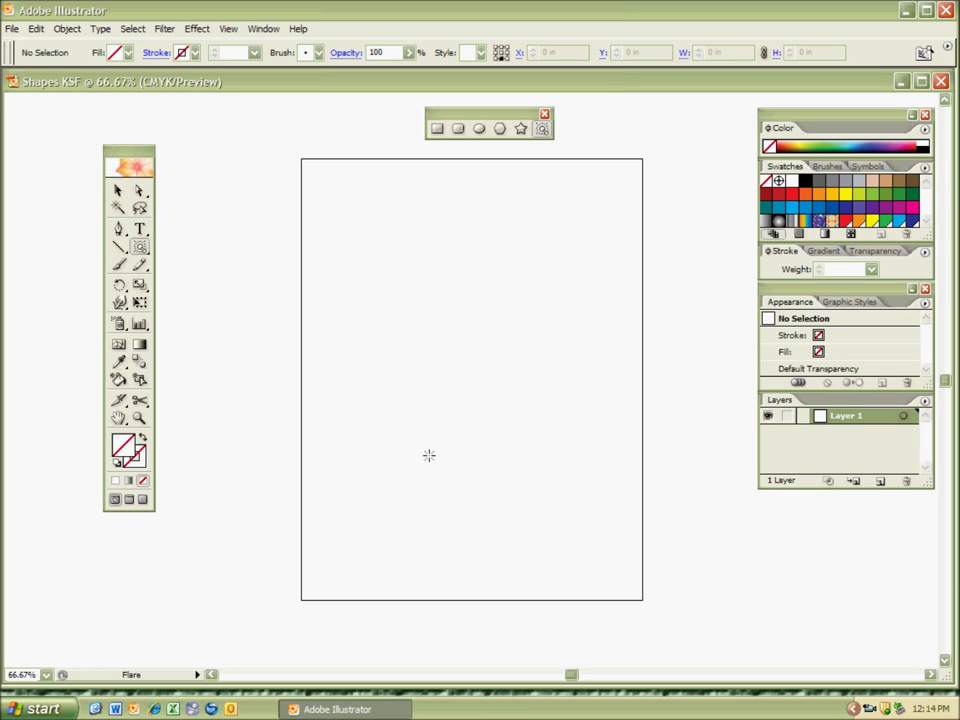
key("m")
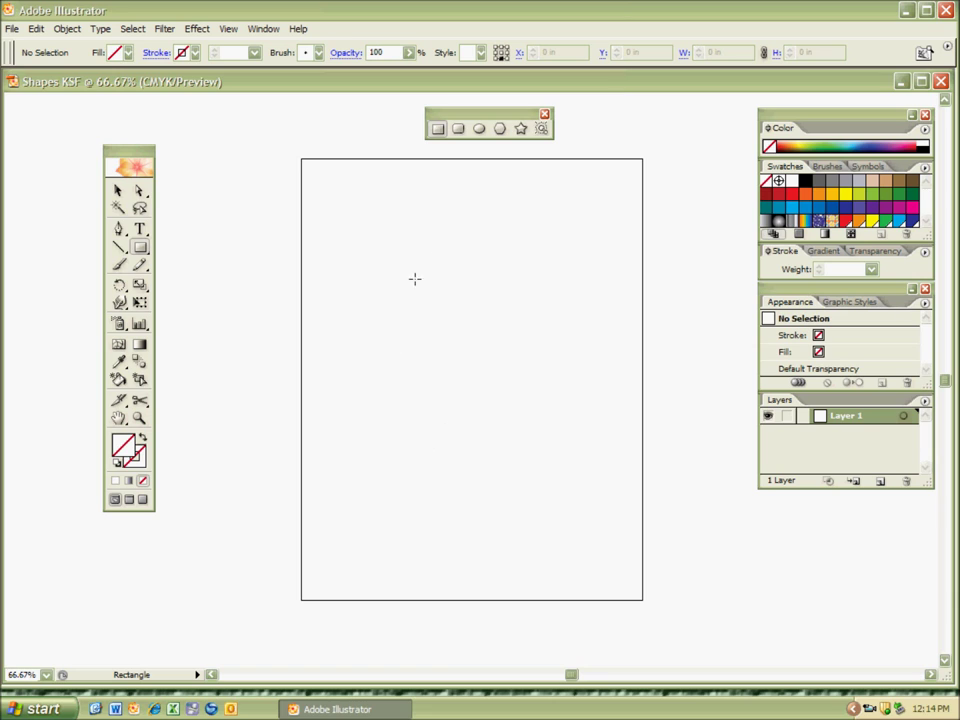
left_click(818, 207)
key("x")
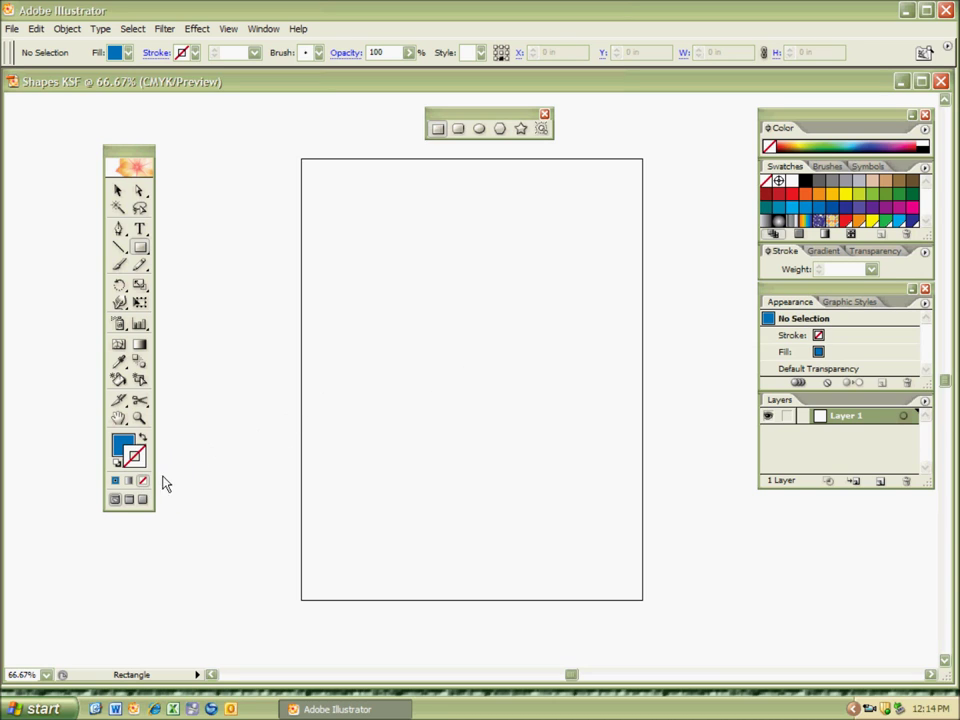
key("x")
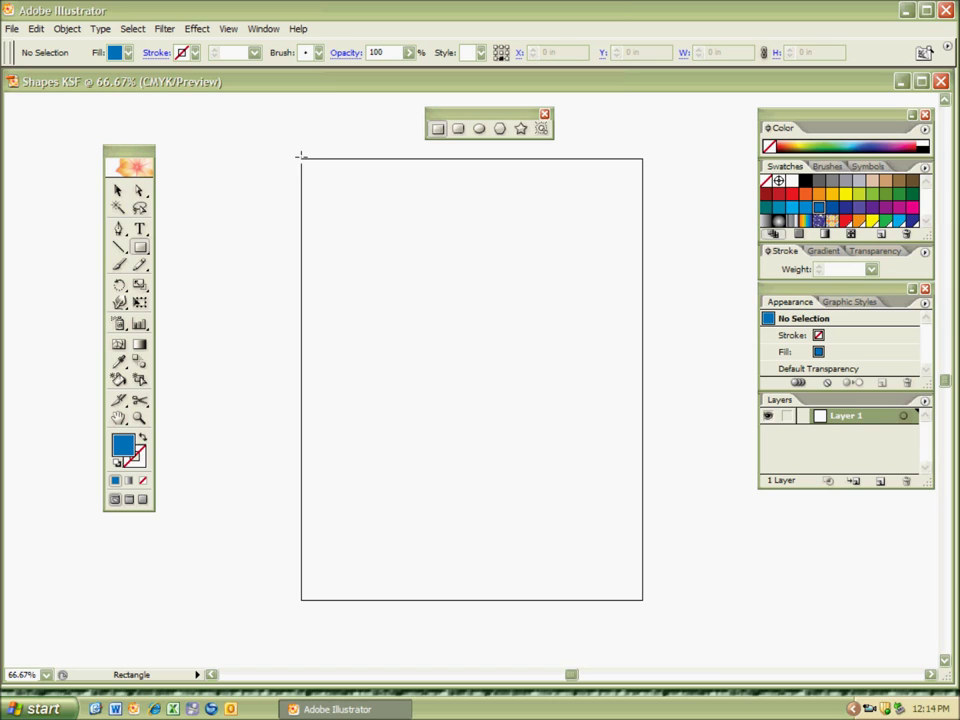
left_click_drag(301, 157, 643, 600)
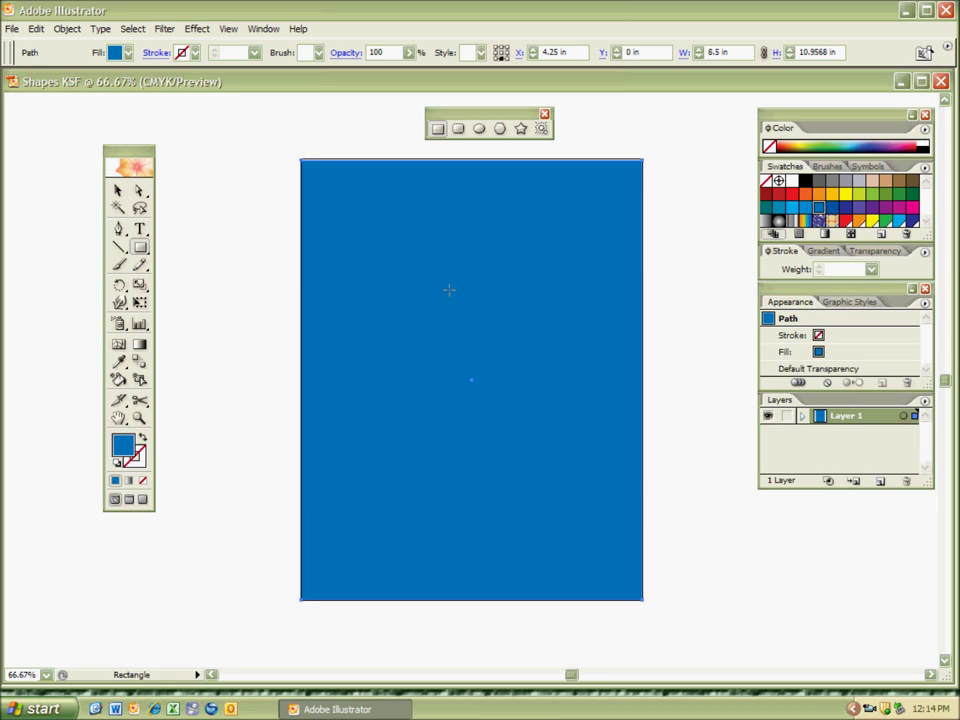
key("ctrl+shift+a")
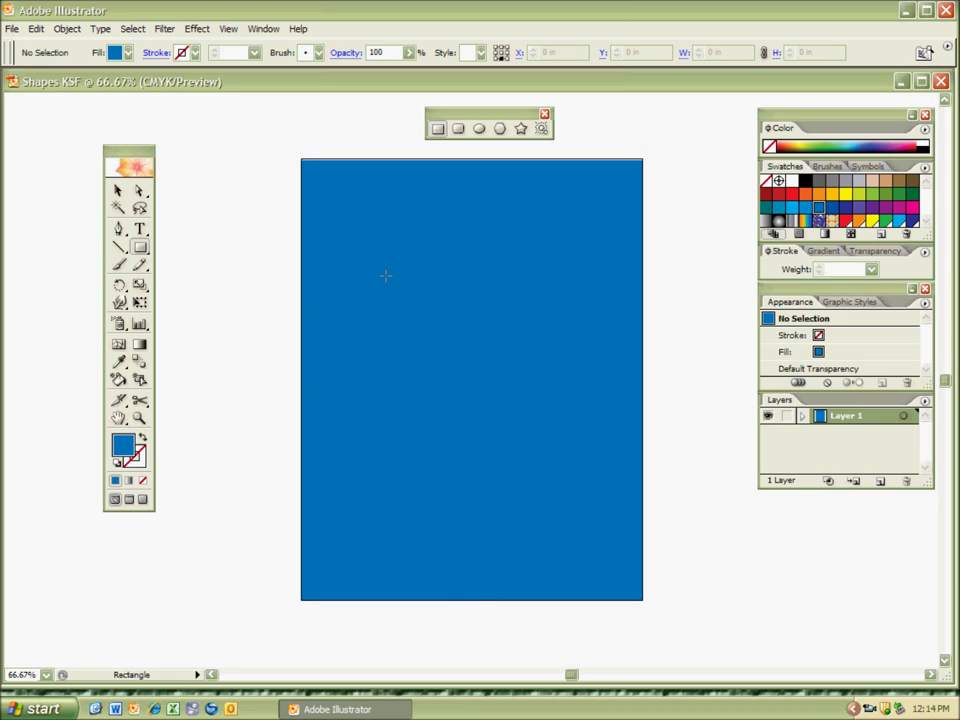
Step: Stretch the blue rectangle's upper edge to the artboard's upper edge, making it about 11 in tall, and deselect it
key("v")
left_click(466, 299)
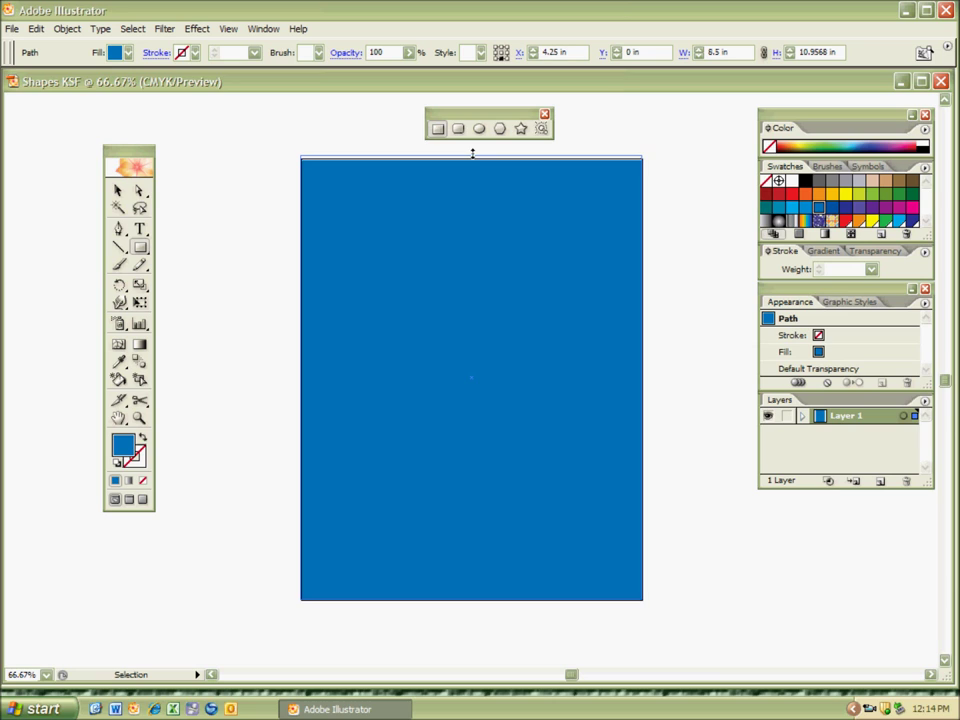
left_click_drag(471, 159, 473, 156)
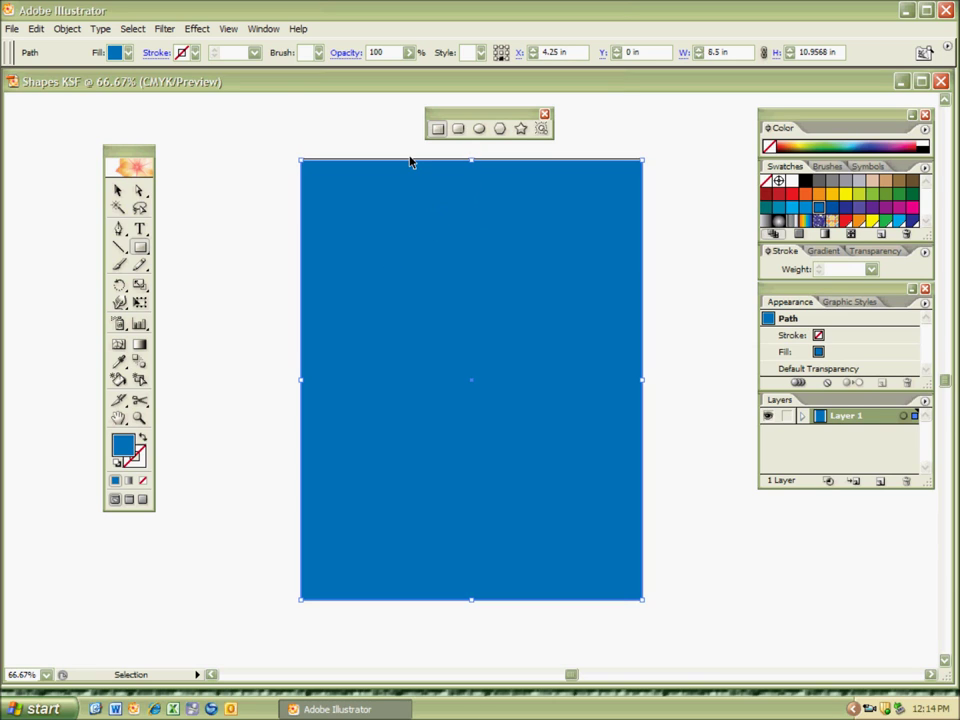
key("ctrl+1")
key("space")
left_click_drag(356, 213, 330, 406)
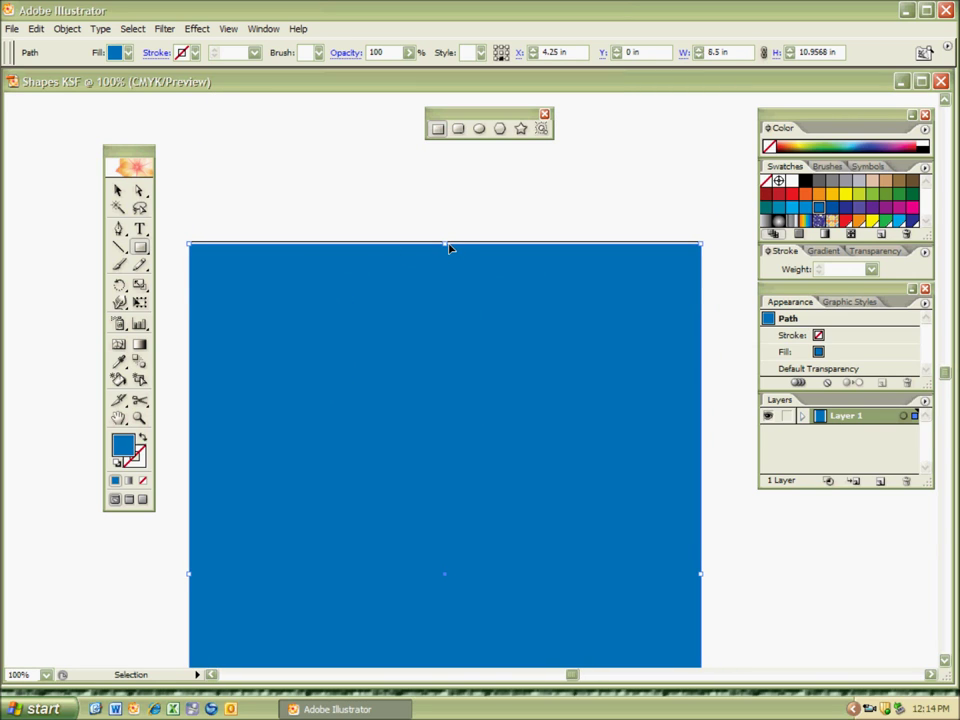
left_click_drag(445, 243, 445, 240)
key("m")
key("ctrl+0")
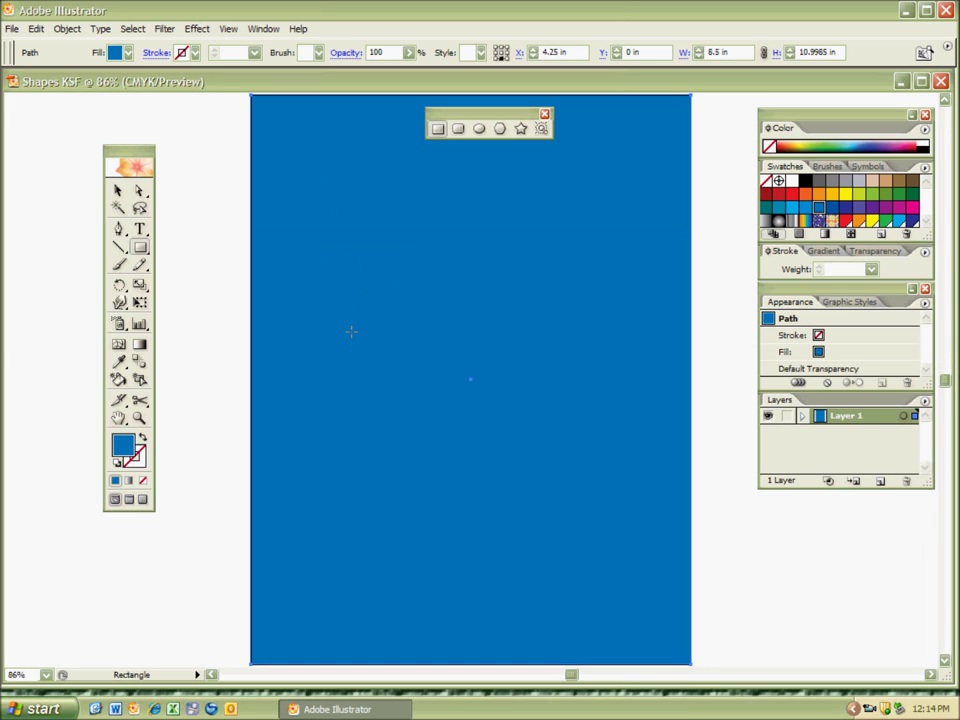
key("ctrl+shift+a")
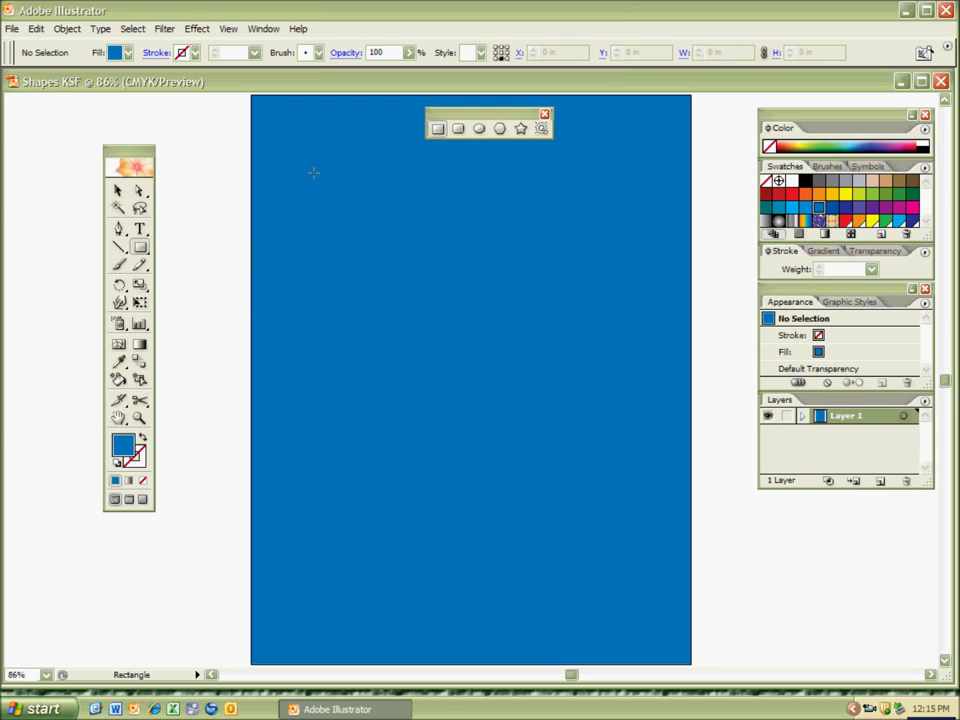
Step: Draw a flare centre with rays about 12.2 in across in the blue rectangle's upper-left area and deselect it
key("ctrl+minus")
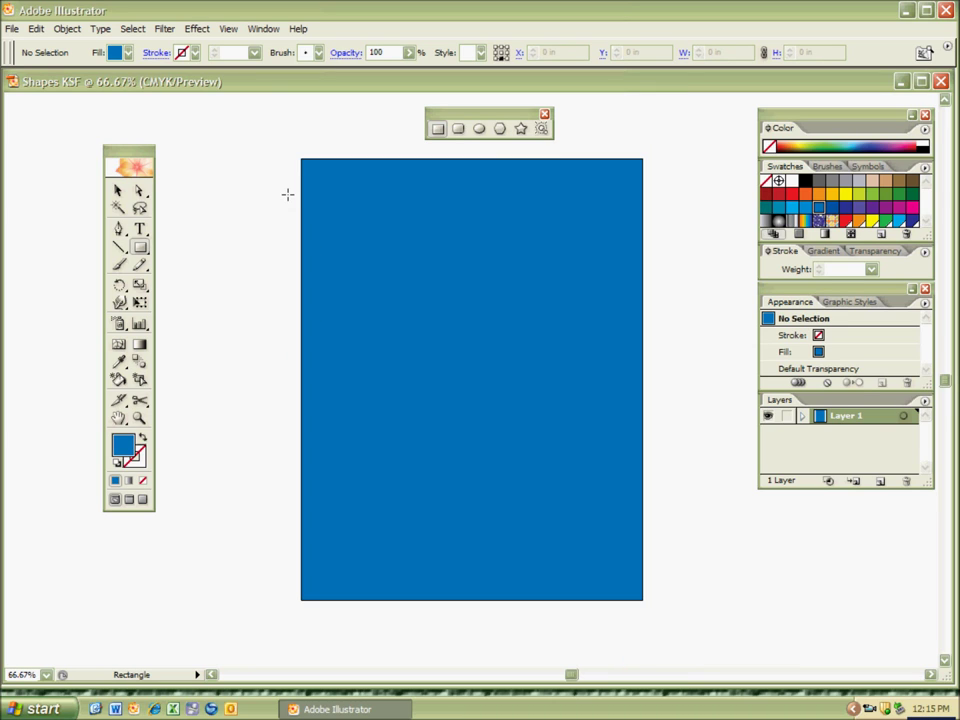
left_click(541, 128)
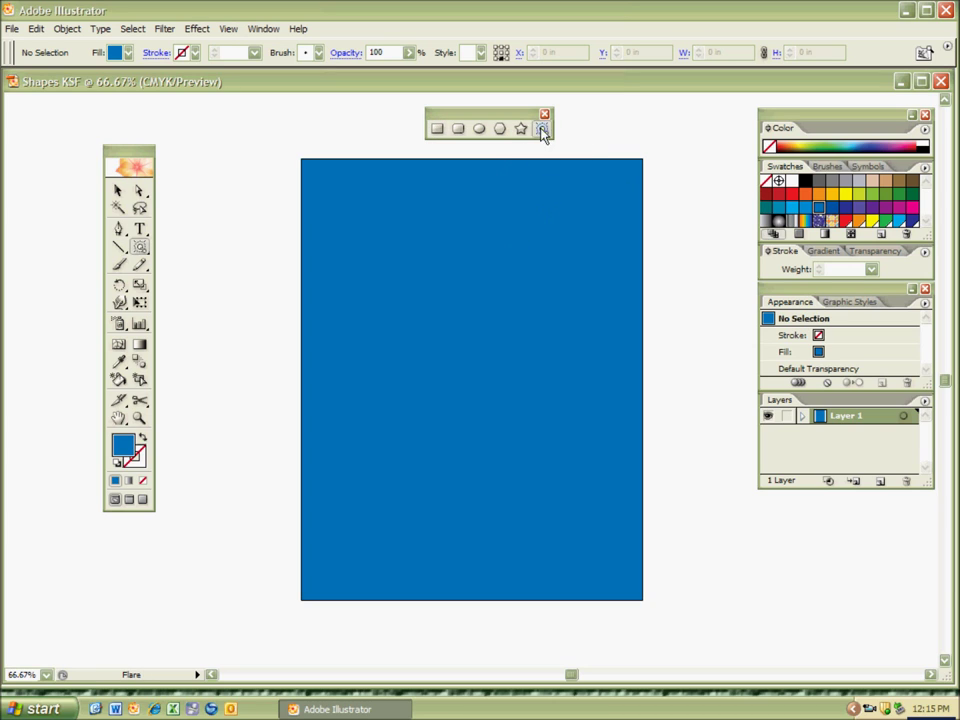
left_click_drag(383, 265, 400, 312)
left_click(335, 472)
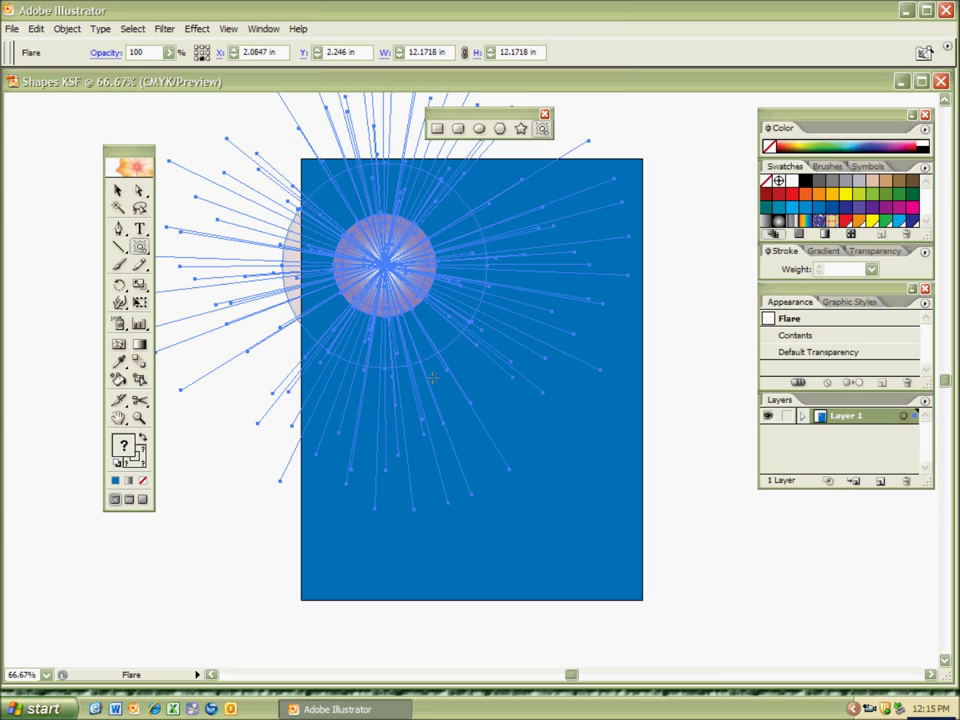
left_click(477, 398, "ctrl")
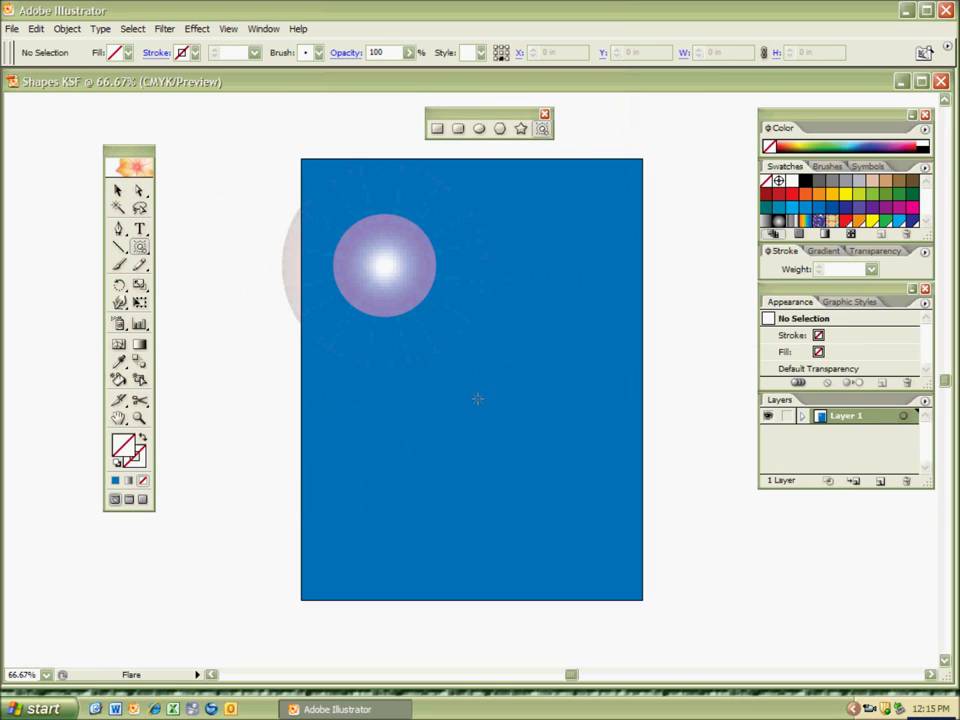
Step: Add rings to the flare extending to the rectangle's lower-right area, about 12.6 by 14 in overall, and deselect it
key("ctrl")
left_click(407, 349, "ctrl")
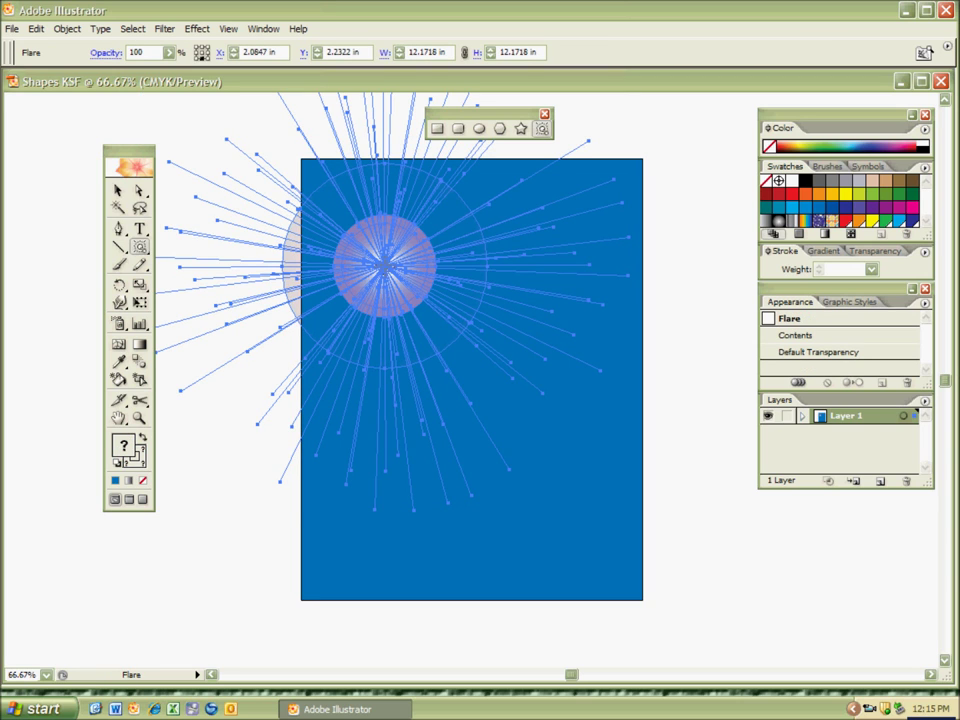
left_click_drag(384, 266, 570, 503)
left_click(464, 530, "ctrl")
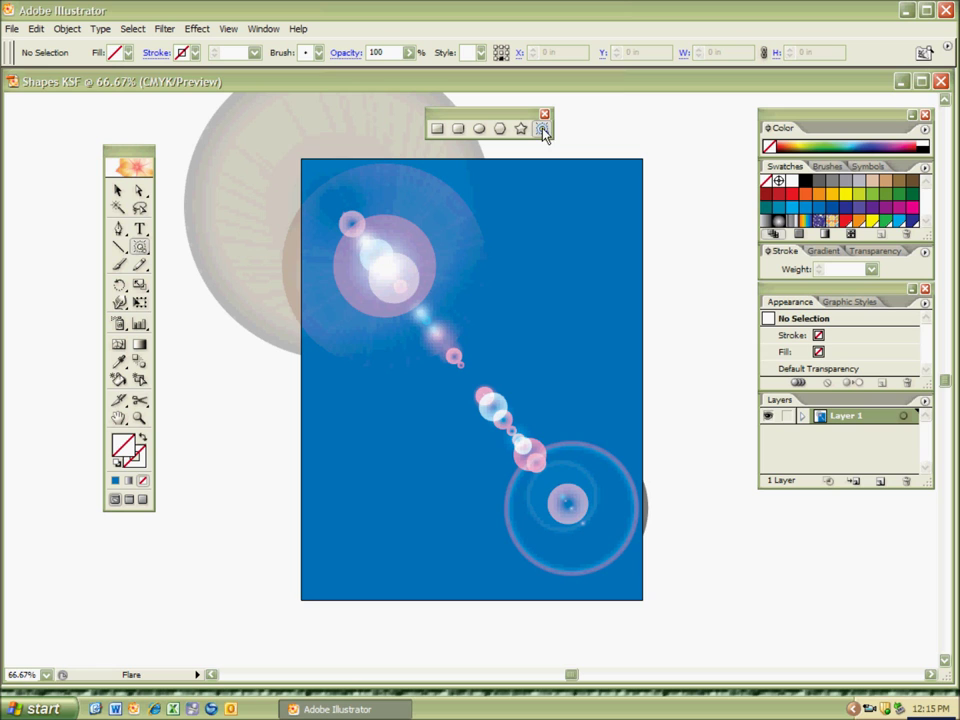
Step: Draw a flare from the rectangle's lower-left to its upper-right area, plus smaller flares near the upper centre and left of the middle
left_click_drag(353, 497, 597, 212)
key("ctrl+shift+a")
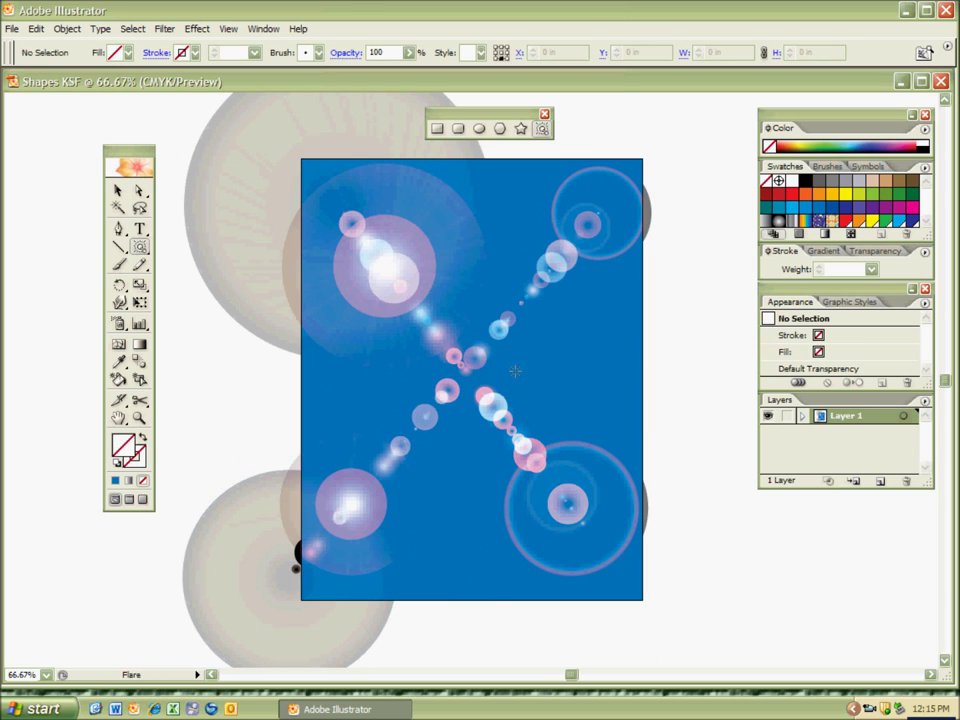
left_click_drag(477, 222, 584, 376)
key("ctrl+shift+a")
key("ctrl+shift+a")
left_click_drag(381, 360, 391, 374)
key("ctrl+shift+a")
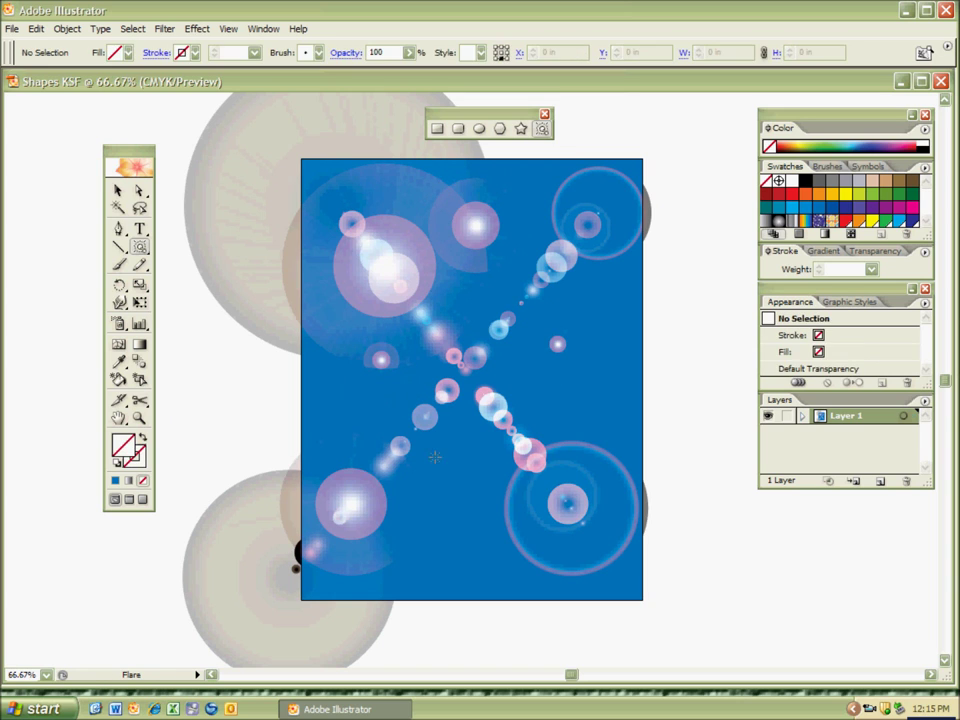
Step: Scatter three small flares around the crossing and draw one about 3.7 in across from the upper right down to the right edge
left_click_drag(437, 463, 448, 484)
key("ctrl+shift+a")
left_click_drag(563, 408, 553, 423)
key("ctrl+shift+a")
left_click_drag(342, 406, 353, 420)
key("ctrl+shift+a")
mouse_move(529, 217)
left_mouse_down()
mouse_move(512, 258)
mouse_move(587, 382)
mouse_move(614, 390)
left_mouse_up()
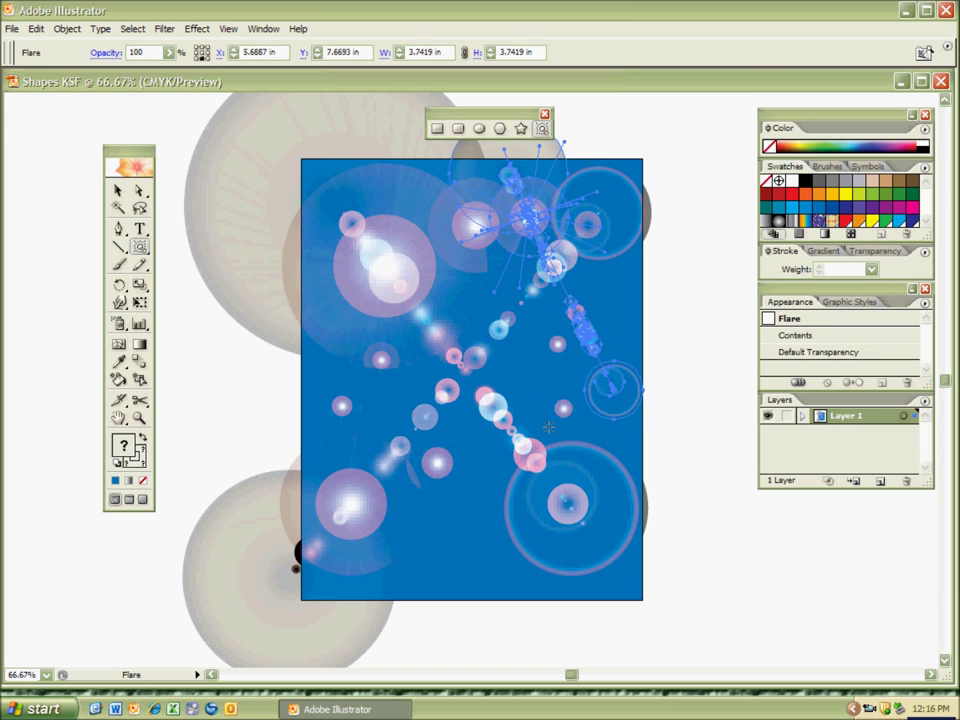
key("ctrl+shift+a")
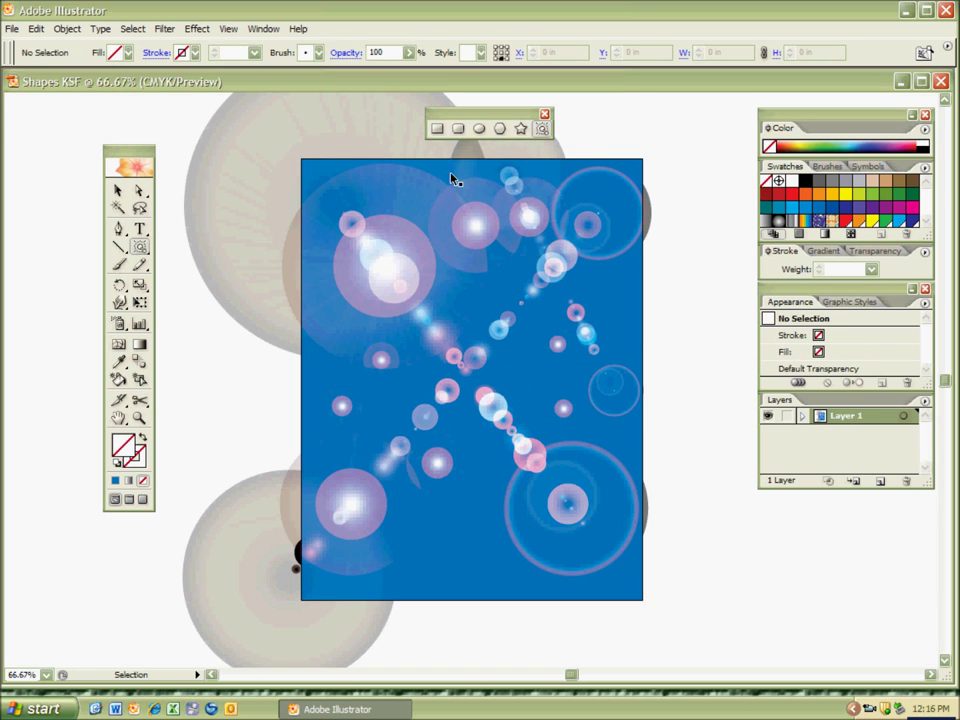
Step: Try a dark green fill on the background rectangle behind the flares and undo it
left_click(447, 178, "ctrl")
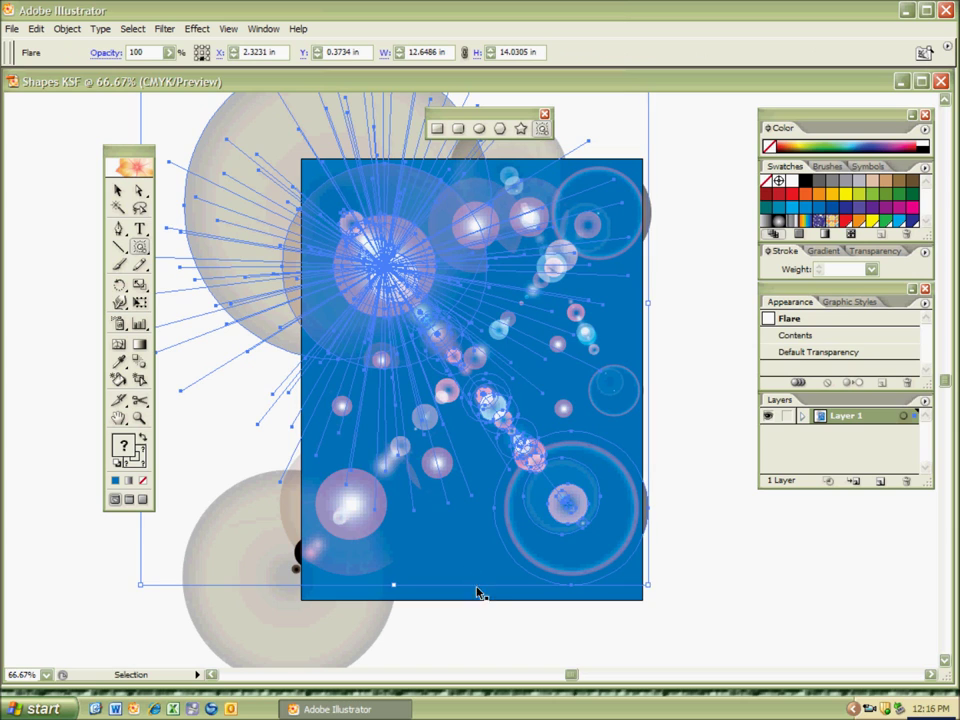
left_click(476, 594, "ctrl")
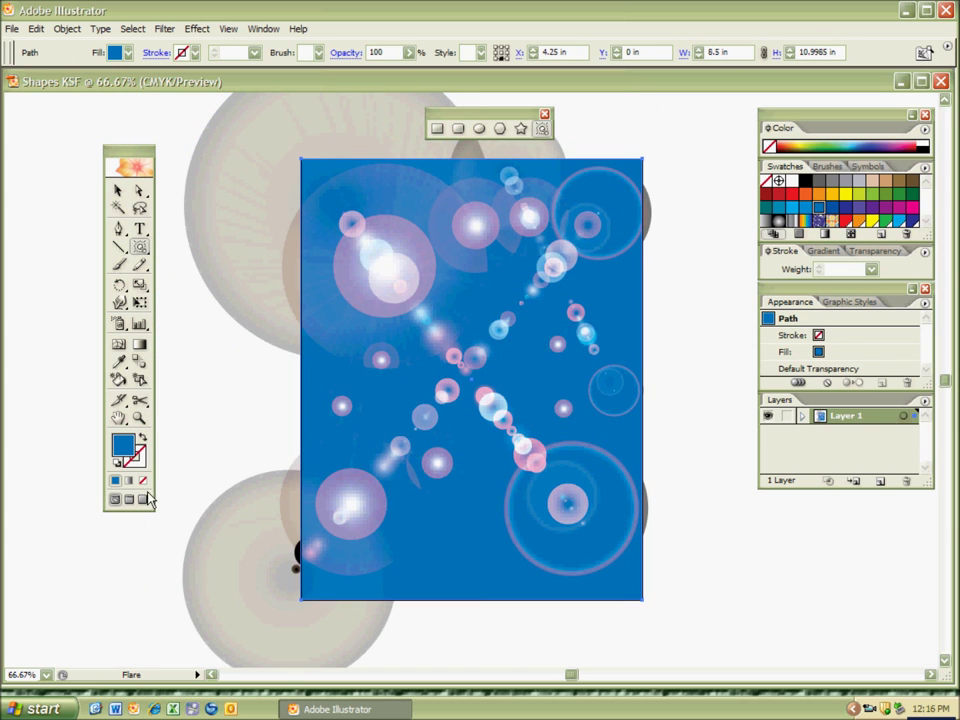
left_click(912, 194)
key("ctrl+shift+a")
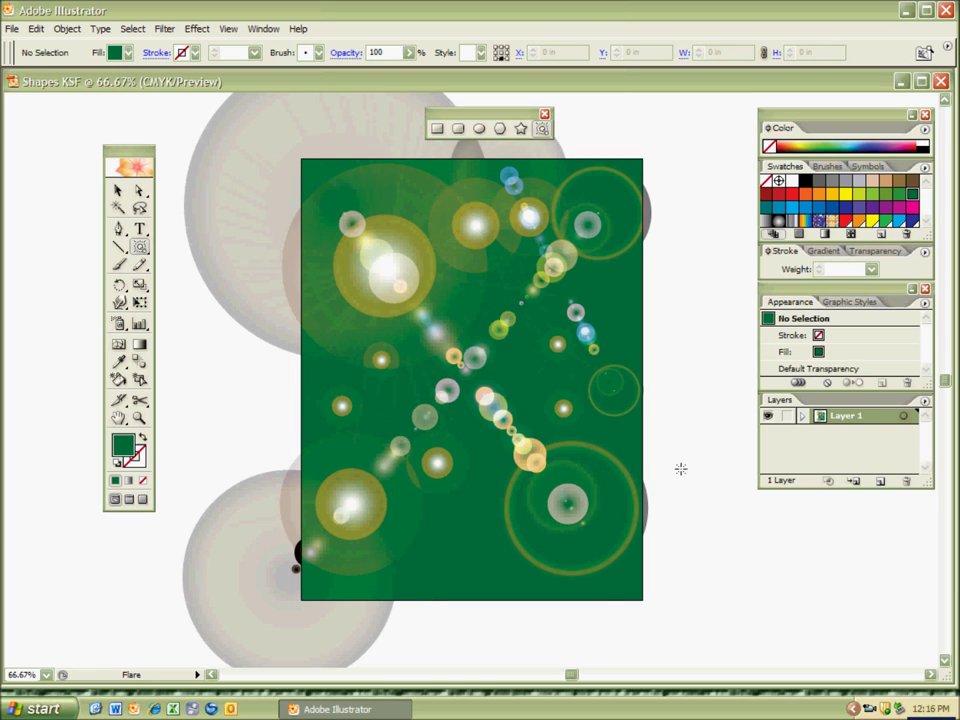
key("ctrl+z")
key("ctrl+z")
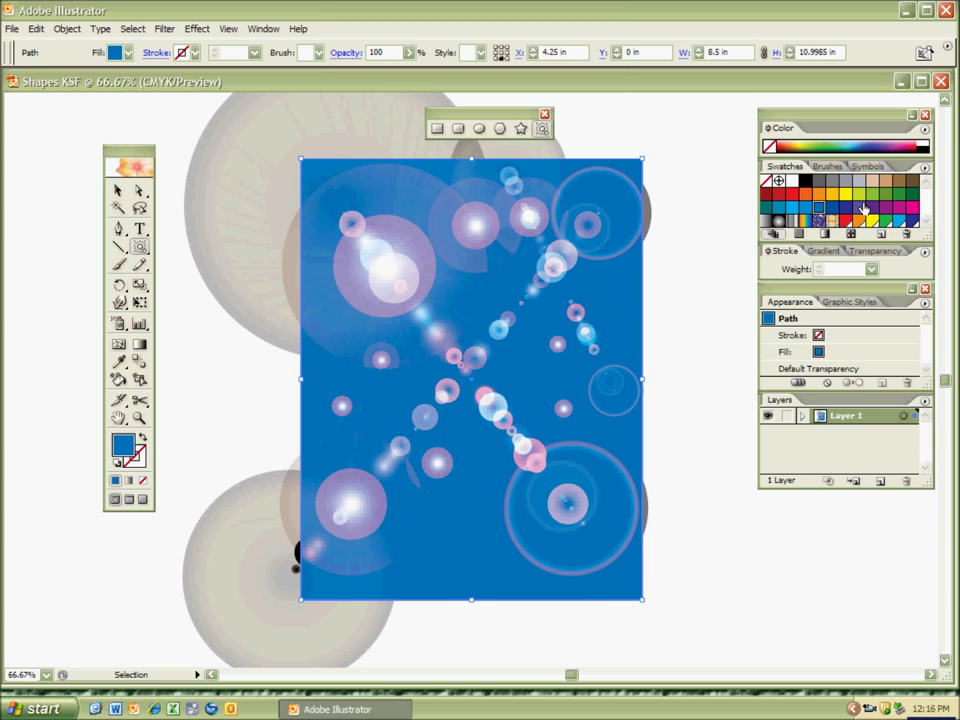
Step: Try a yellow fill on the background rectangle, replace it with red, and deselect it
left_click(845, 194)
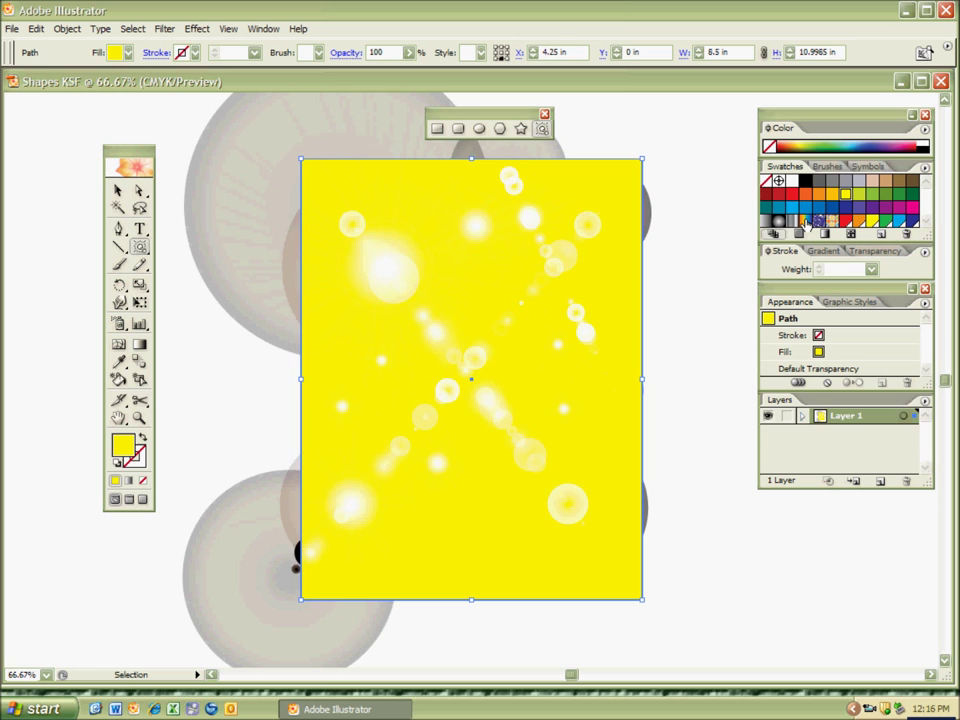
left_click(779, 195)
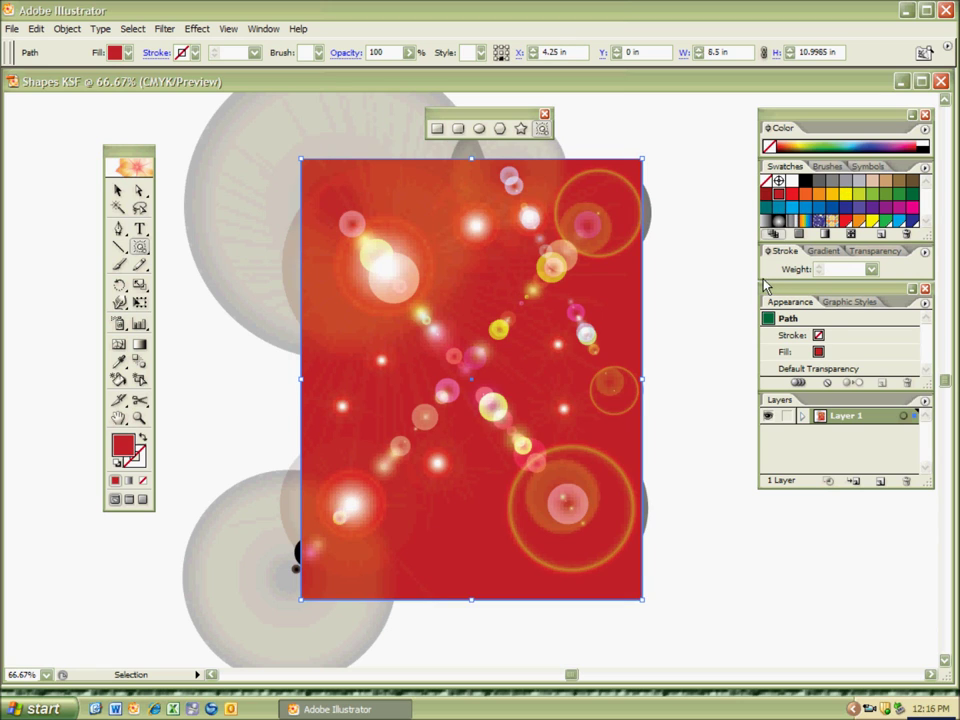
key("ctrl+shift+a")
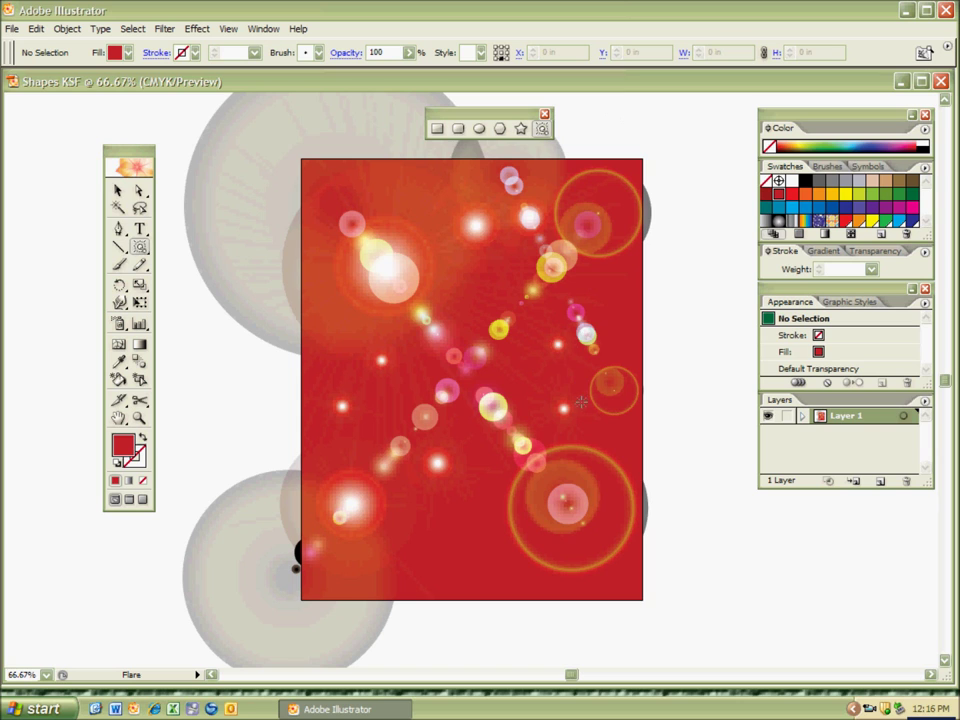
Step: Draw a flare right of the red rectangle's centre with rings extending to the lower-left area, about 7 by 8.4 in overall
left_click(519, 374, "alt")
left_click_drag(505, 394, 416, 534)
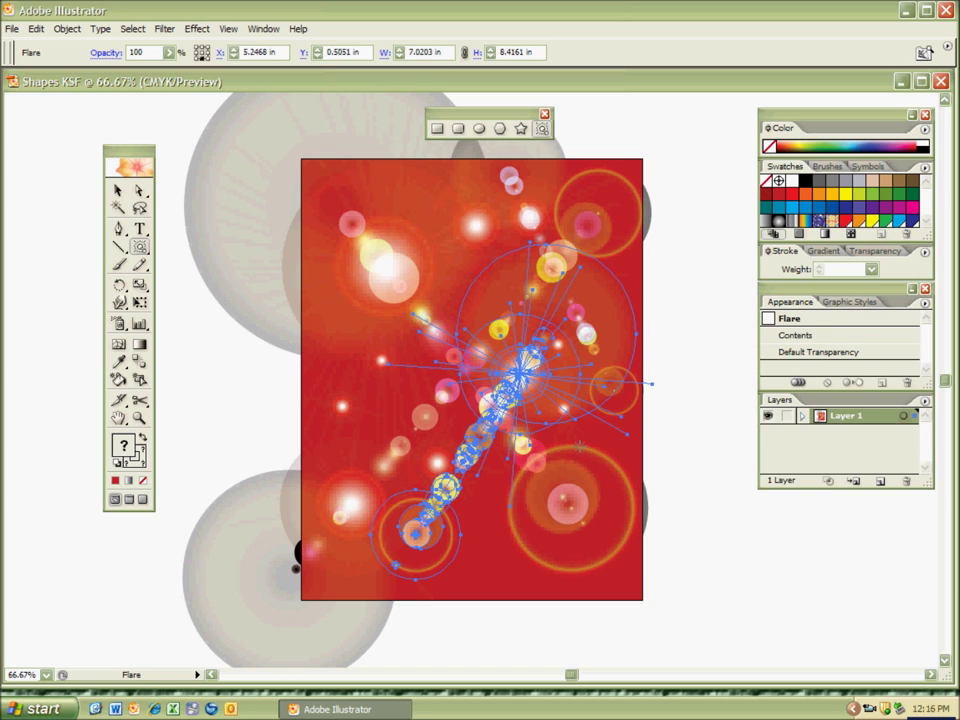